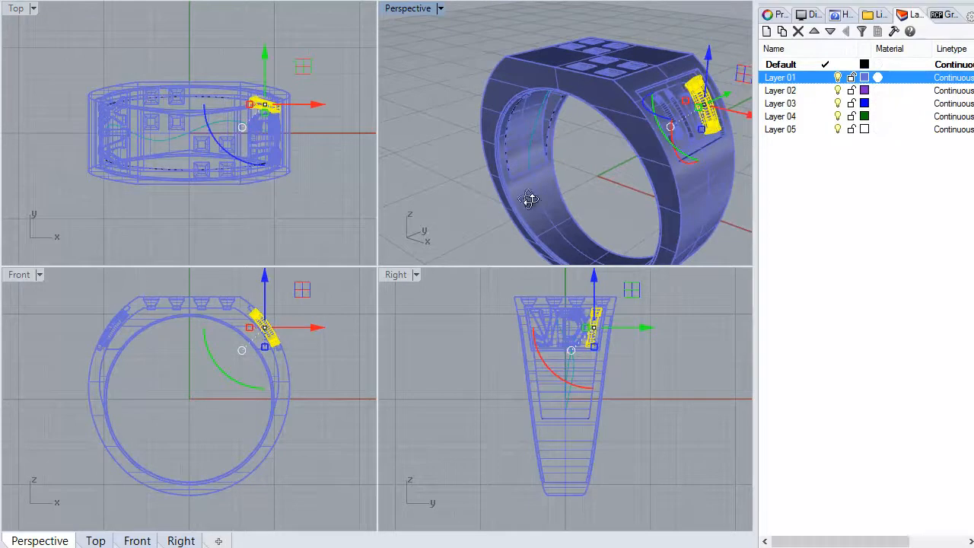
Select the ring body to check its side lettering, and clear the selection
click(714, 80)
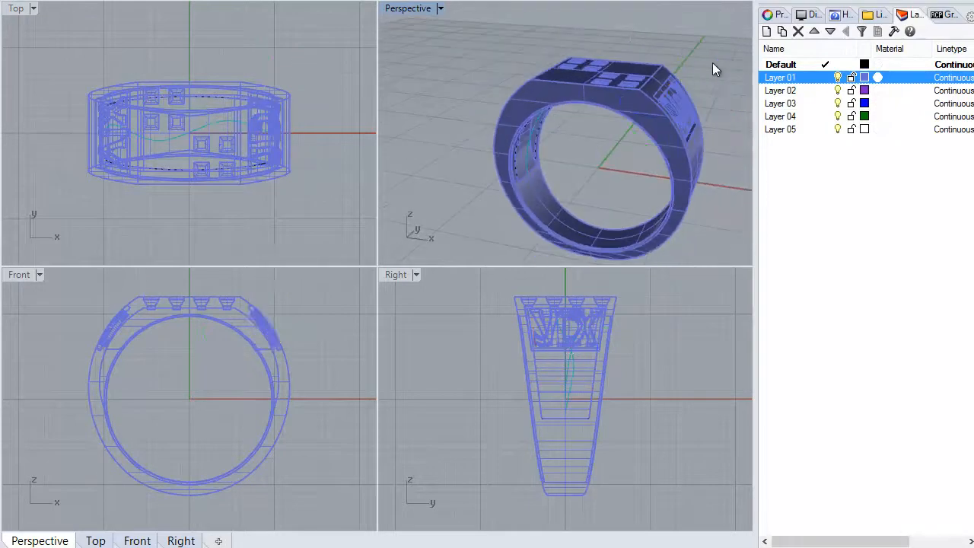
click(627, 152)
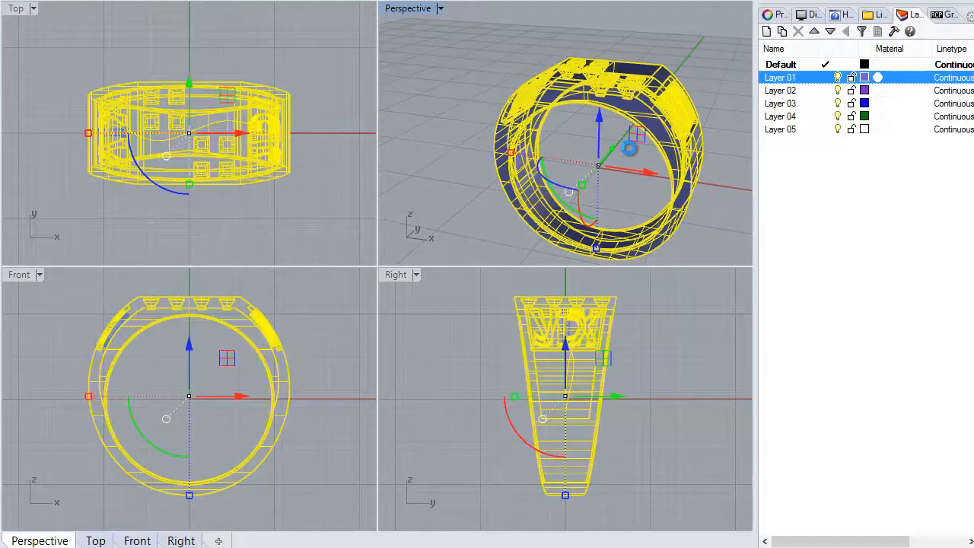
click(479, 50)
right_drag(621, 160, 615, 233)
scroll(573, 124, up, 5)
click(573, 124)
click(475, 165)
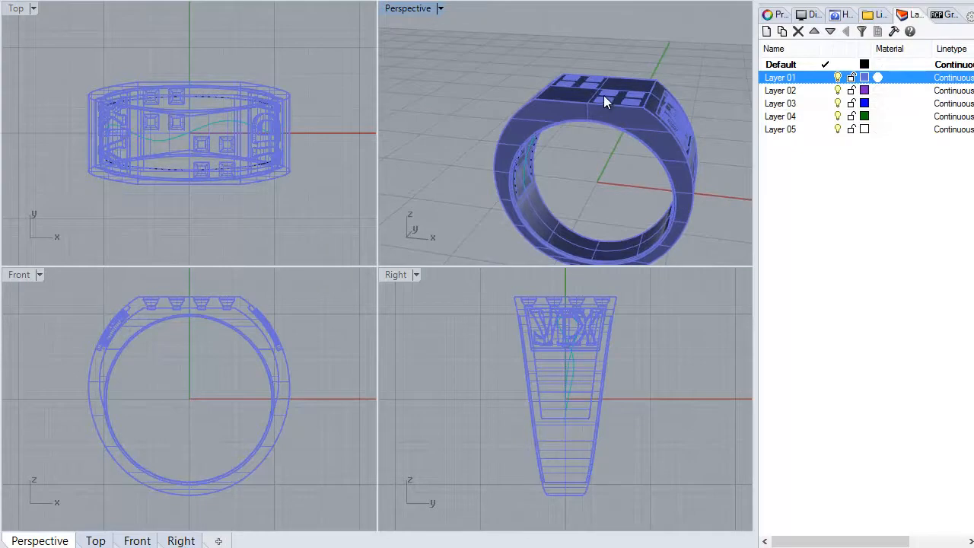
Examine the ring's square stone settings from above and from inside the band
scroll(604, 95, up, 3)
right_drag(604, 114, 603, 153)
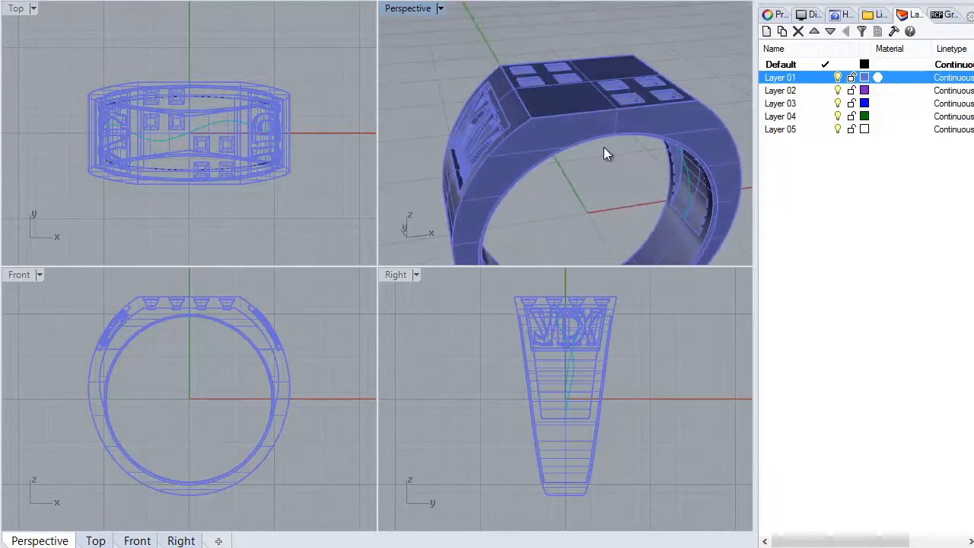
right_drag(559, 215, 516, 239)
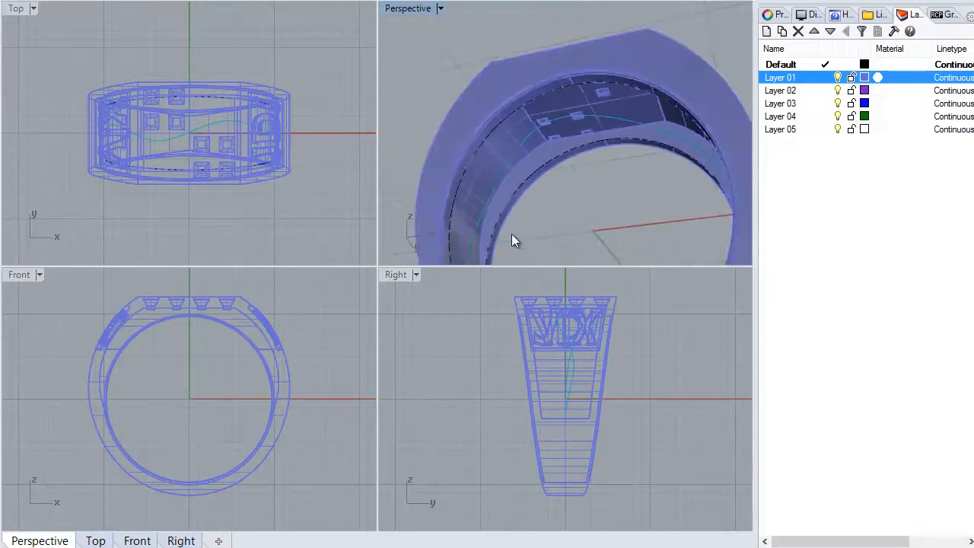
scroll(522, 192, up, 3)
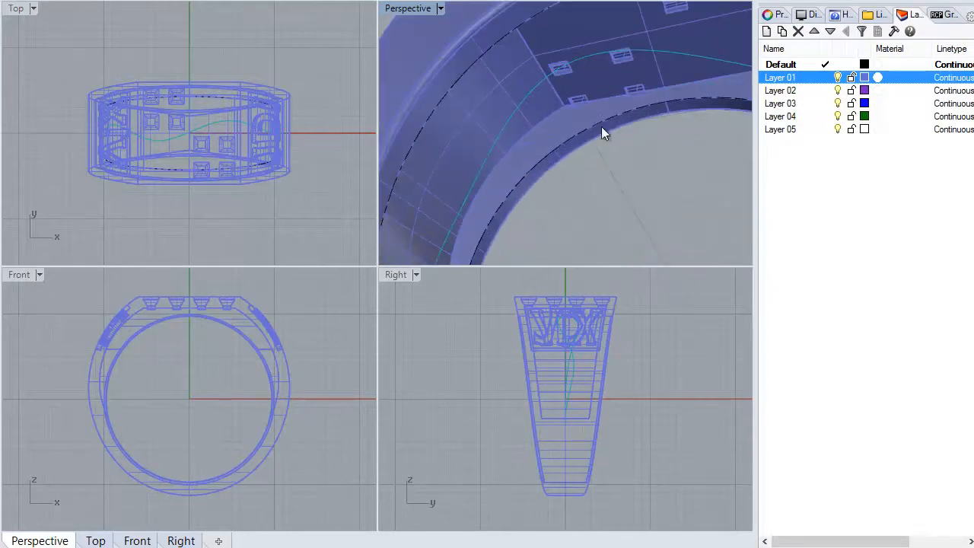
scroll(610, 126, down, 5)
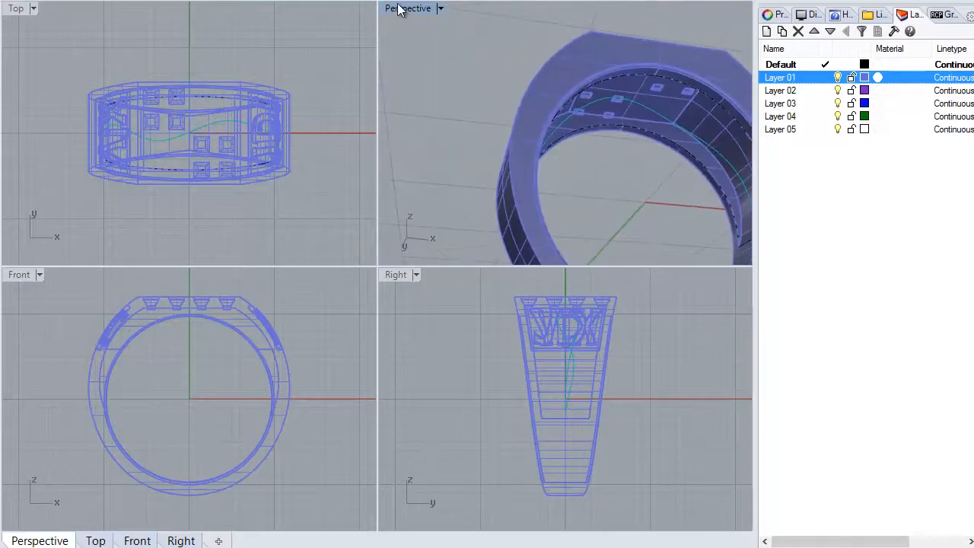
Examine the recess on the ring's inner face up close in a maximized Perspective view
double_click(404, 9)
scroll(498, 287, down, 3)
scroll(569, 261, up, 6)
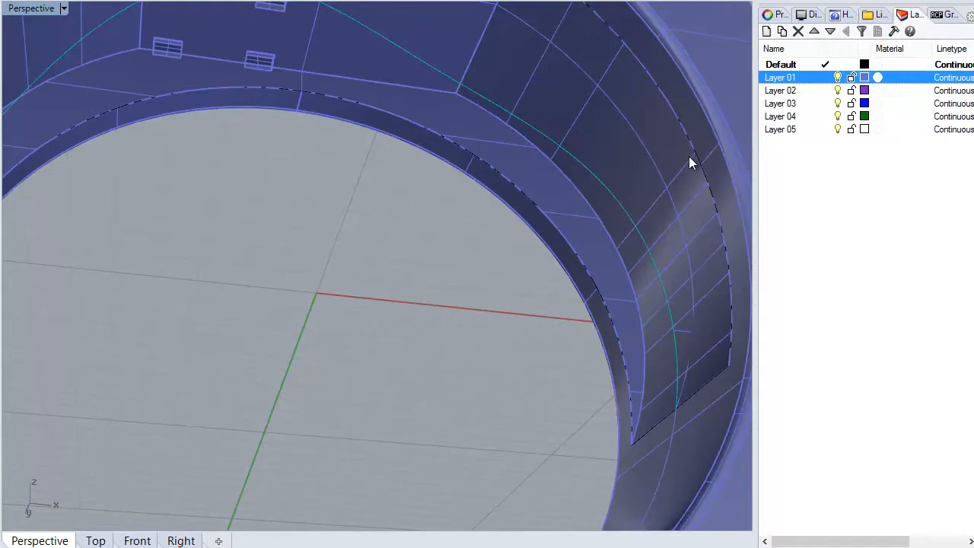
scroll(464, 369, down, 5)
right_drag(468, 364, 607, 435)
scroll(609, 432, up, 3)
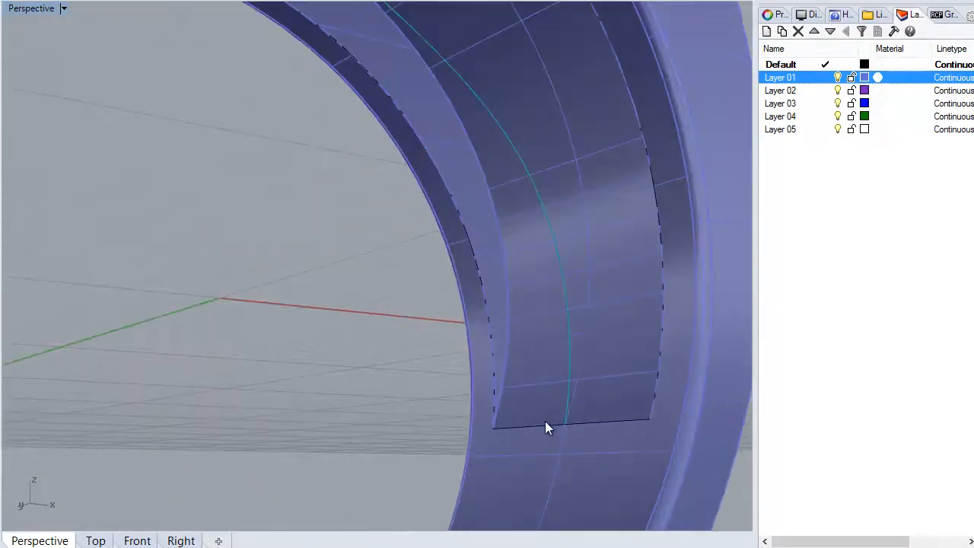
scroll(320, 347, down, 2)
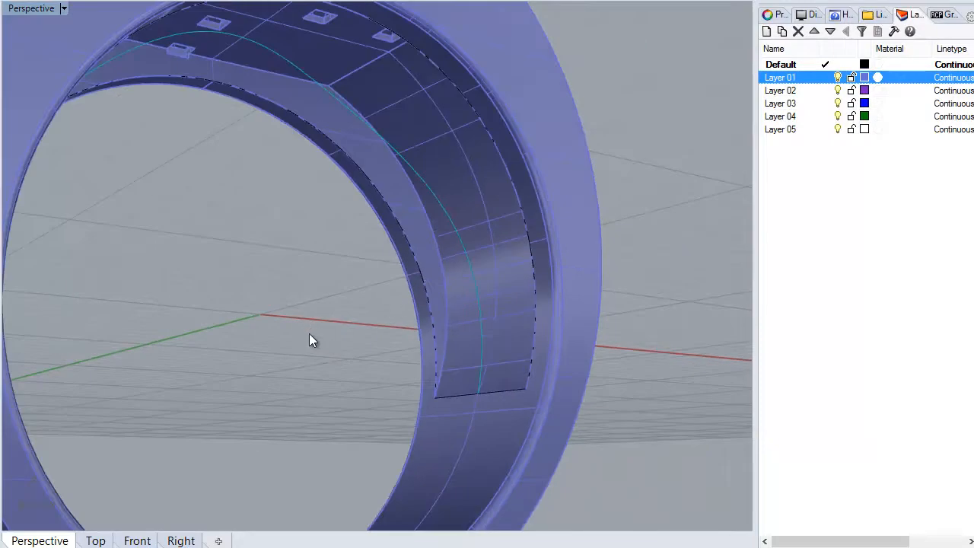
Restore the surface covering the recess inside the ring and delete it again
key(ctrl+z)
right_drag(270, 318, 359, 373)
click(326, 107)
click(273, 297)
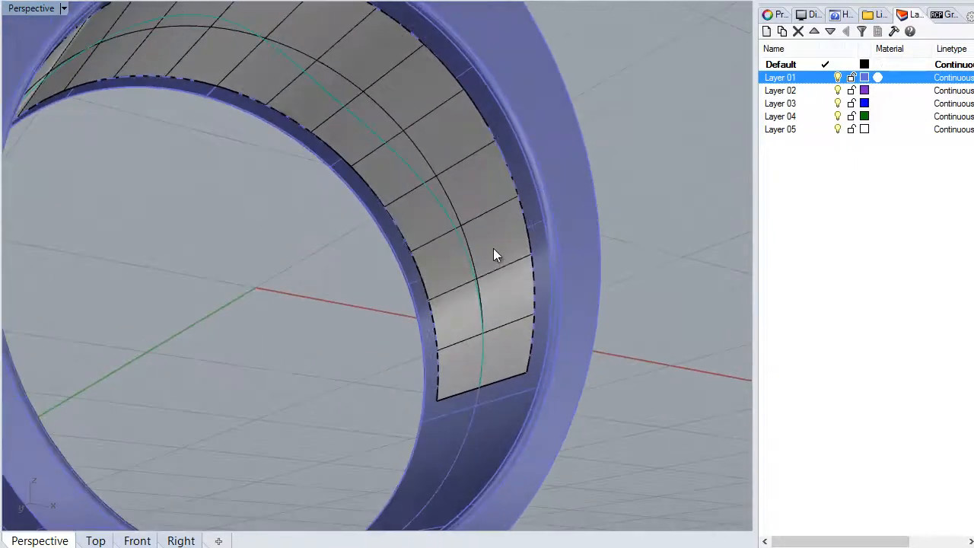
click(424, 304)
key(Delete)
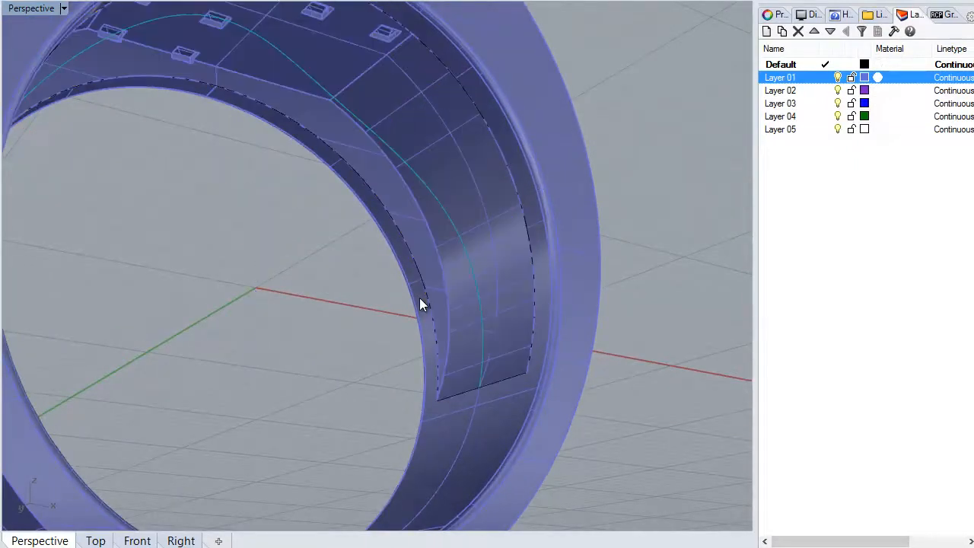
Hide Layer 01 so only the recess edges and the wavy curve stay on display
right_drag(379, 313, 351, 321)
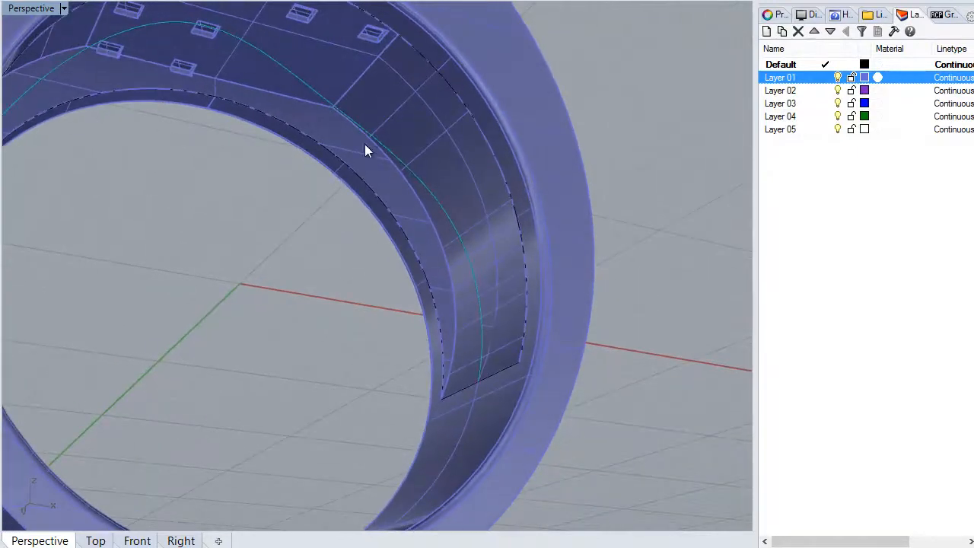
right_drag(417, 422, 272, 153)
scroll(228, 183, down, 3)
right_drag(255, 235, 711, 234)
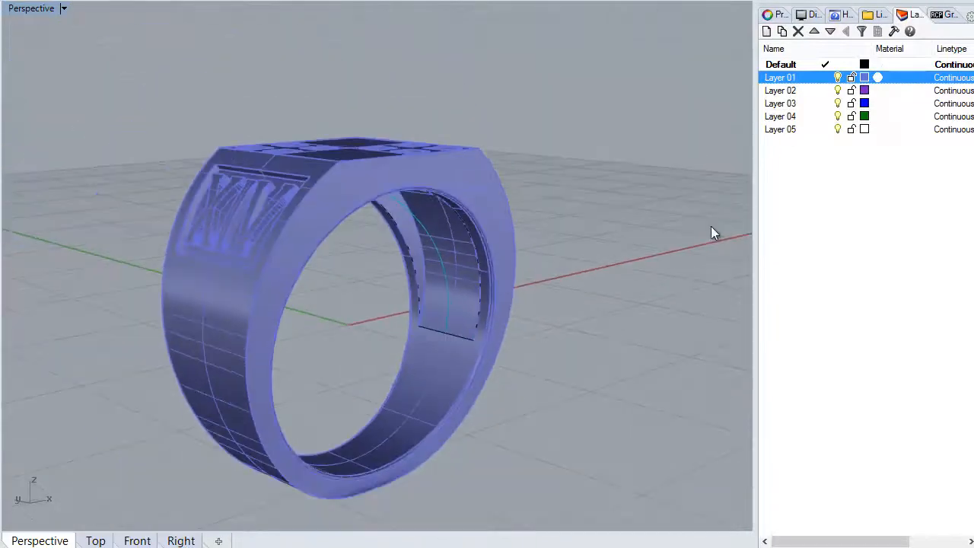
click(839, 77)
right_drag(608, 157, 358, 261)
Draw a circle centred on the origin between the recess edges in a maximized Top view
double_click(29, 9)
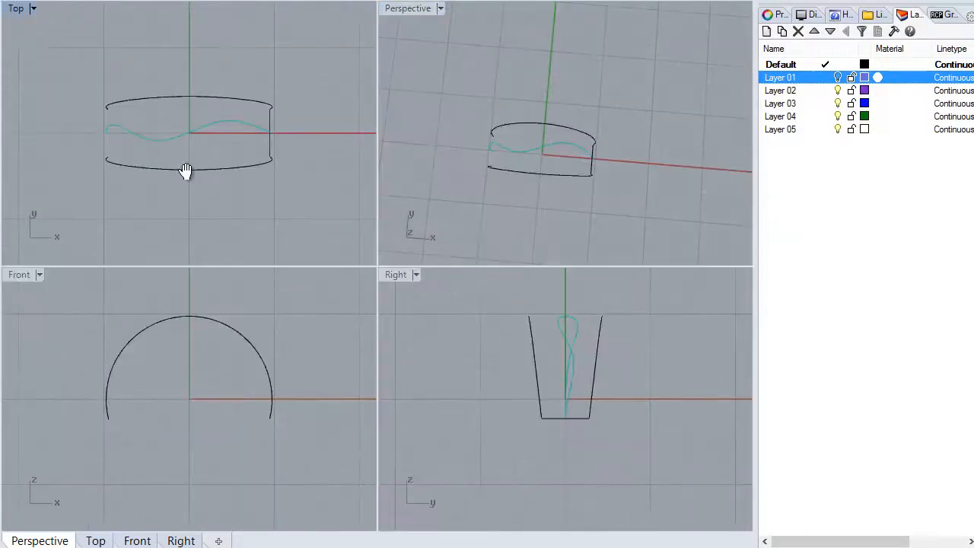
click(98, 44)
double_click(18, 10)
right_drag(485, 320, 458, 275)
scroll(471, 295, up, 8)
right_drag(463, 344, 434, 286)
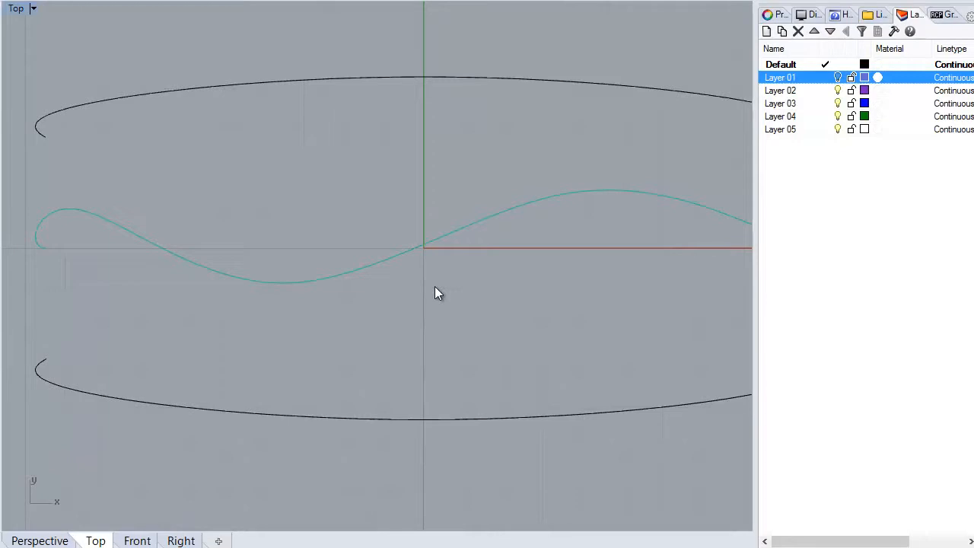
key(Return)
text(0)
key(Return)
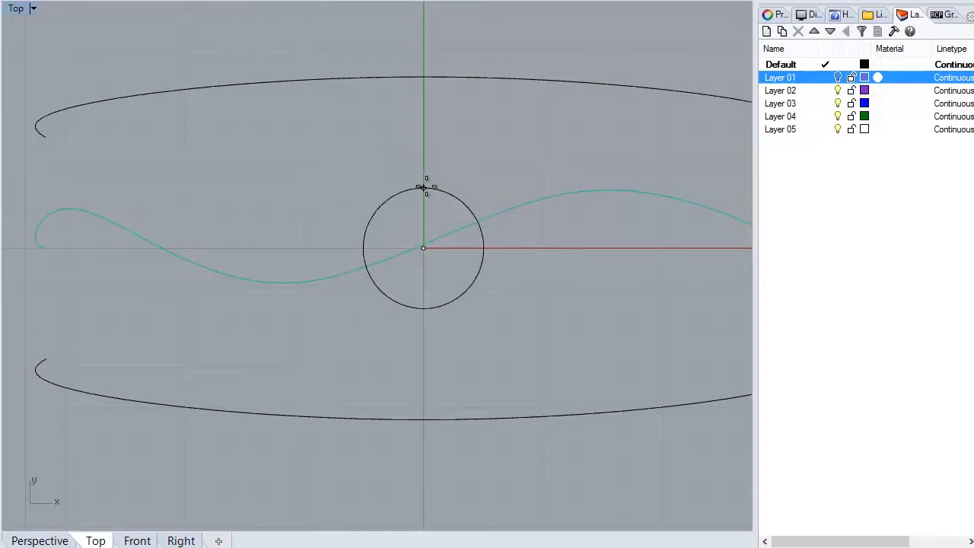
click(424, 172)
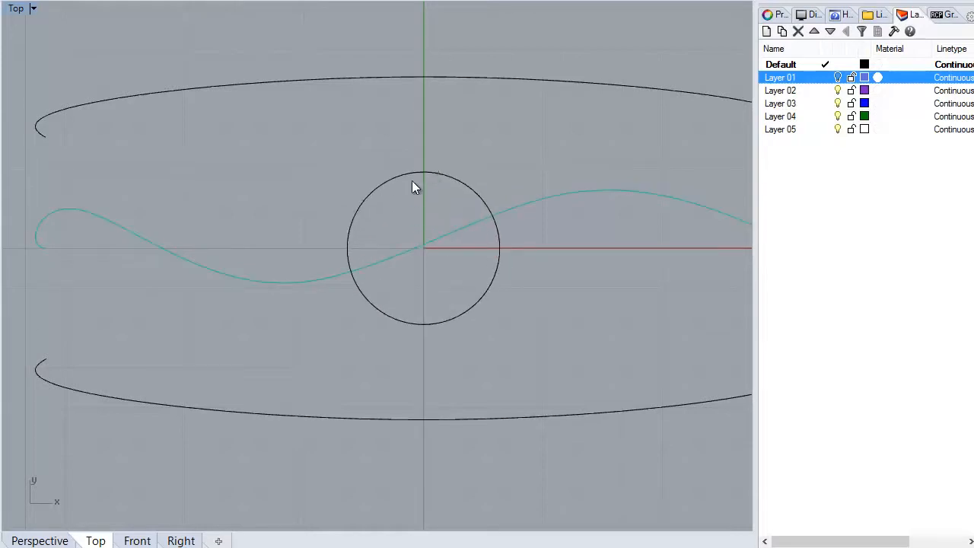
Use the circle at the origin to generate the overlapping-ring pattern across the inner band
click(439, 174)
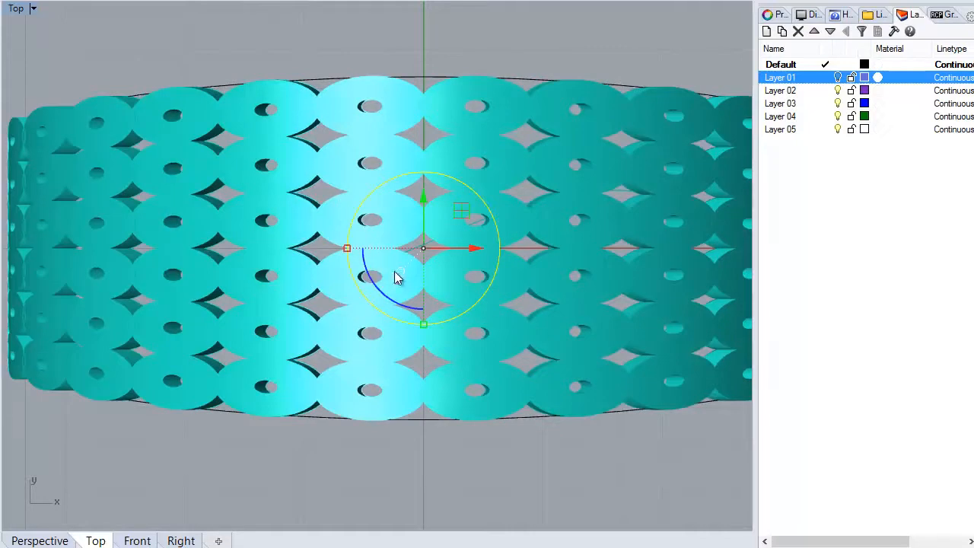
right_drag(394, 270, 389, 248)
scroll(541, 199, down, 1)
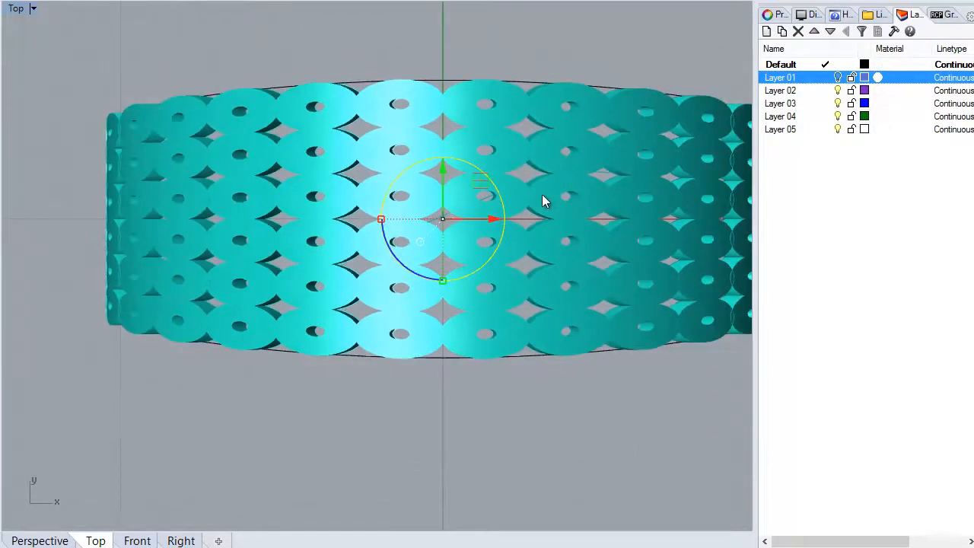
Show Layer 01 again and inspect how the pattern sits in the ring's inner recess
double_click(17, 9)
right_drag(555, 183, 508, 142)
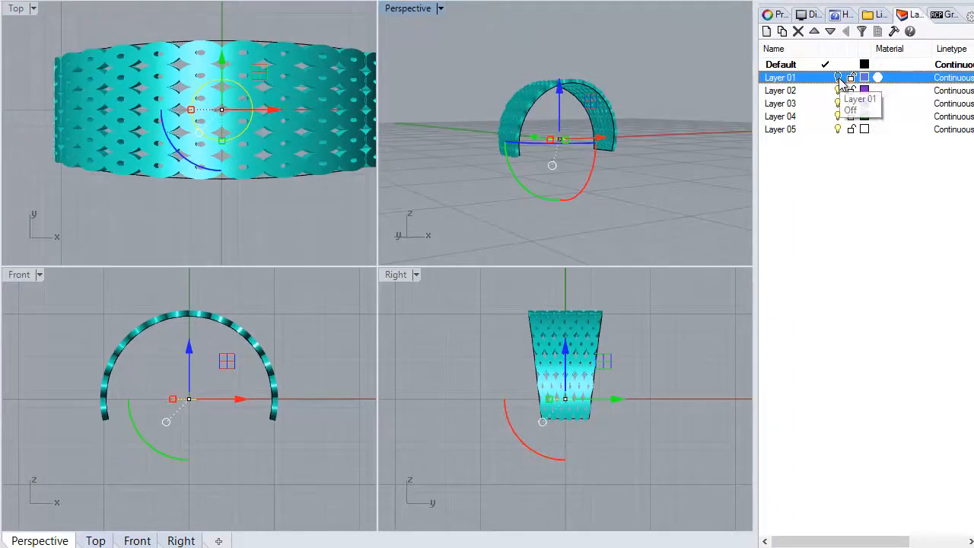
click(838, 78)
right_drag(679, 181, 612, 91)
double_click(404, 14)
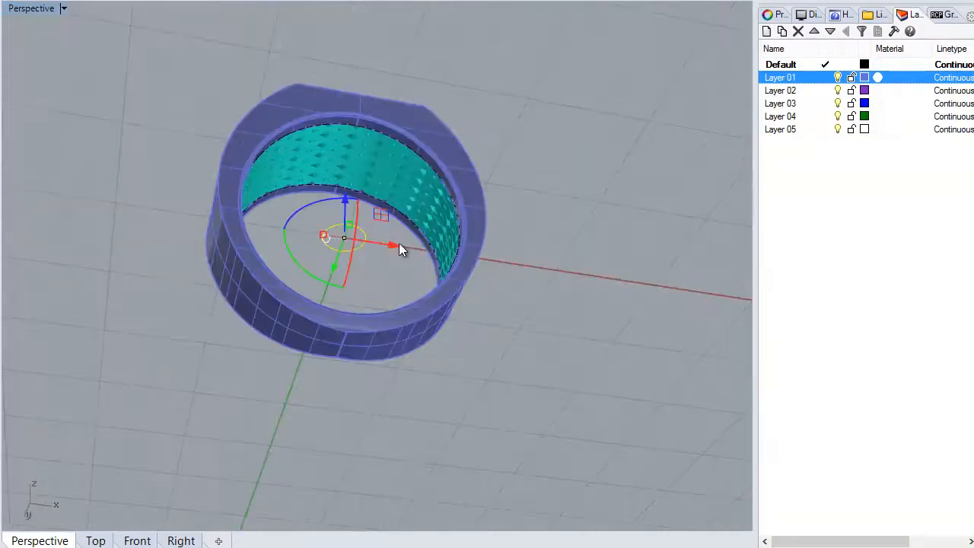
right_drag(396, 198, 383, 187)
scroll(358, 149, up, 10)
right_drag(357, 149, 489, 235)
scroll(493, 213, up, 4)
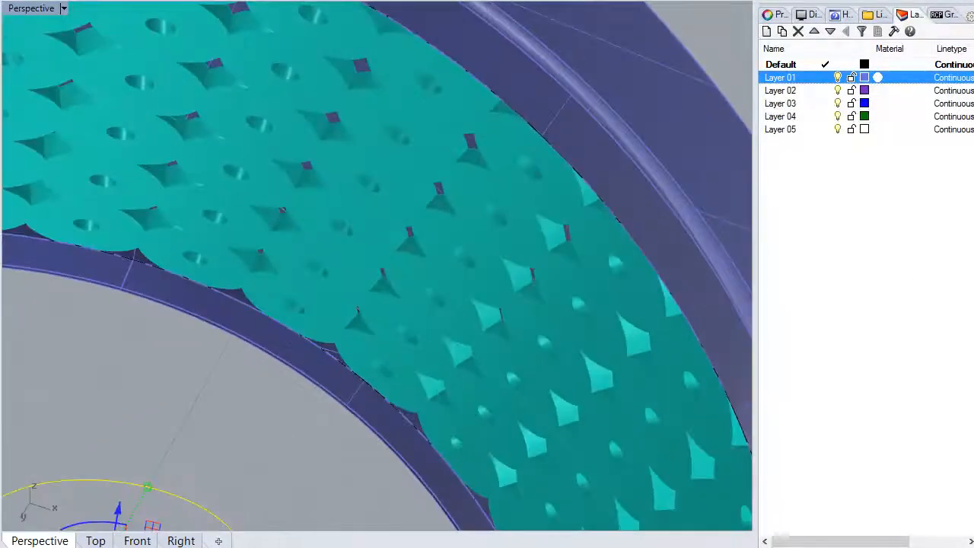
Set the pattern's UNumber to 21 and check its density inside the ring
click(947, 15)
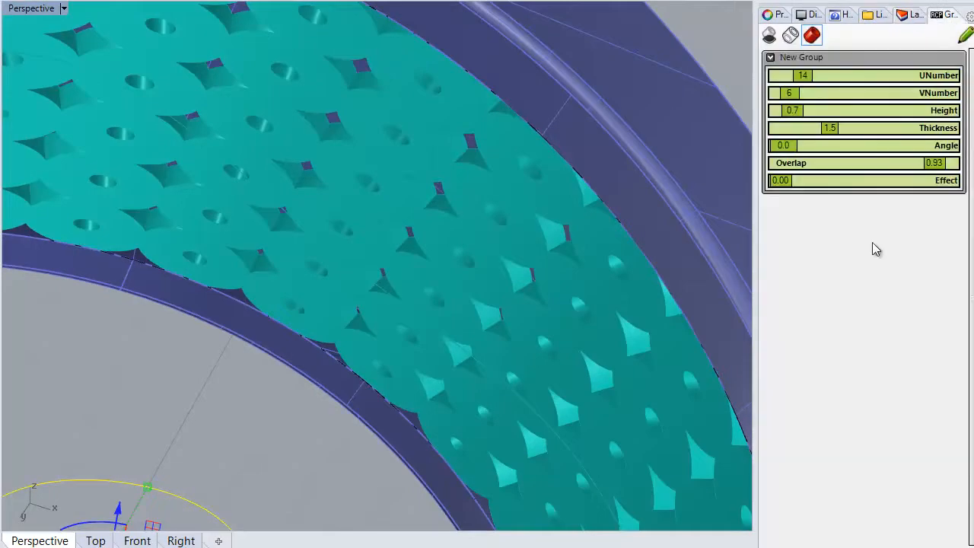
mouse_move(813, 76)
mouse_down()
mouse_move(826, 76)
mouse_move(809, 80)
mouse_up()
right_drag(537, 204, 415, 204)
scroll(415, 204, down, 5)
scroll(220, 201, up, 5)
right_drag(220, 200, 177, 209)
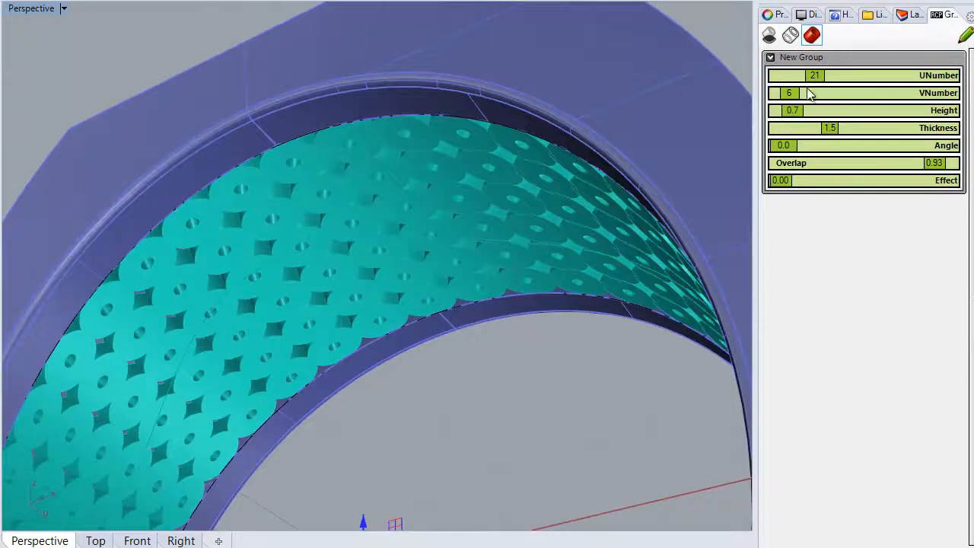
Set the pattern's UNumber to 12, VNumber to 4 and Thickness to 0.9
drag(816, 83, 785, 93)
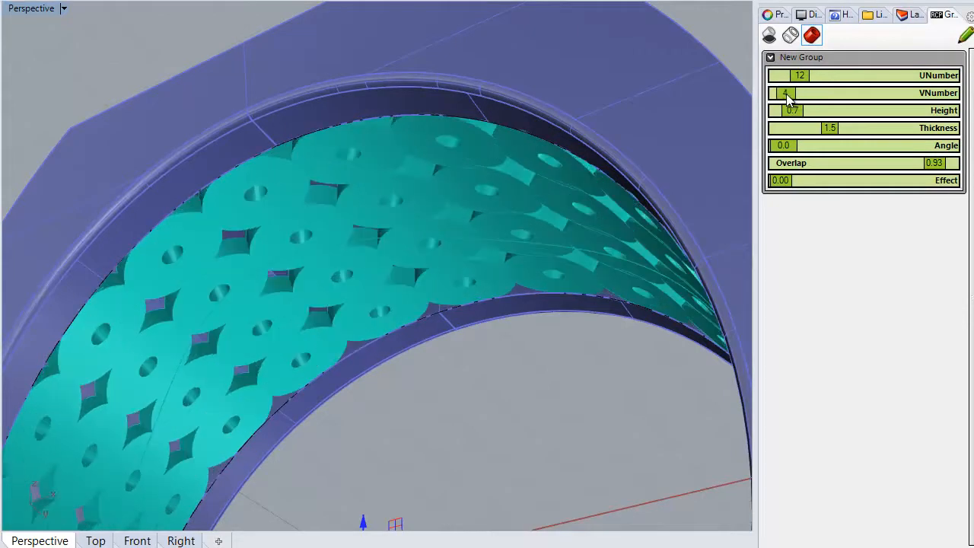
right_drag(341, 298, 356, 267)
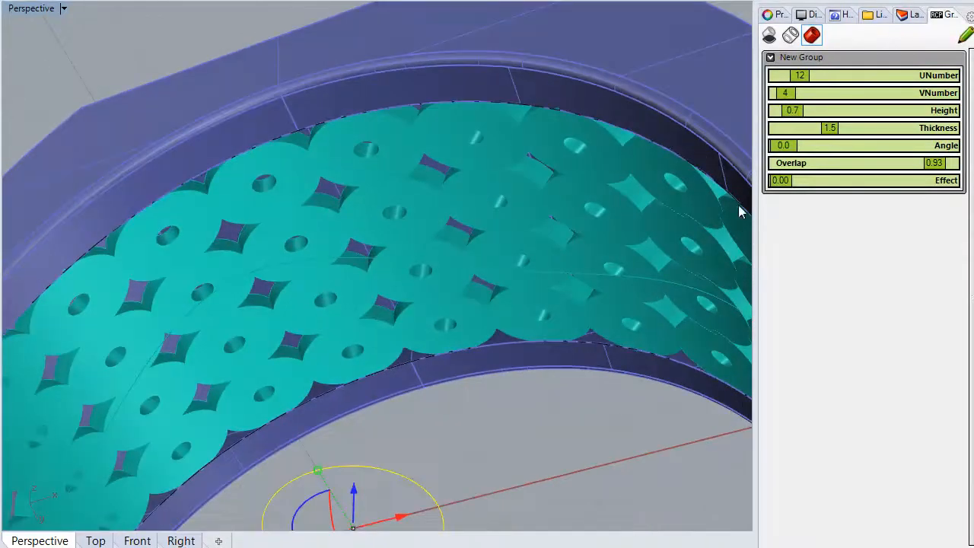
drag(835, 134, 815, 135)
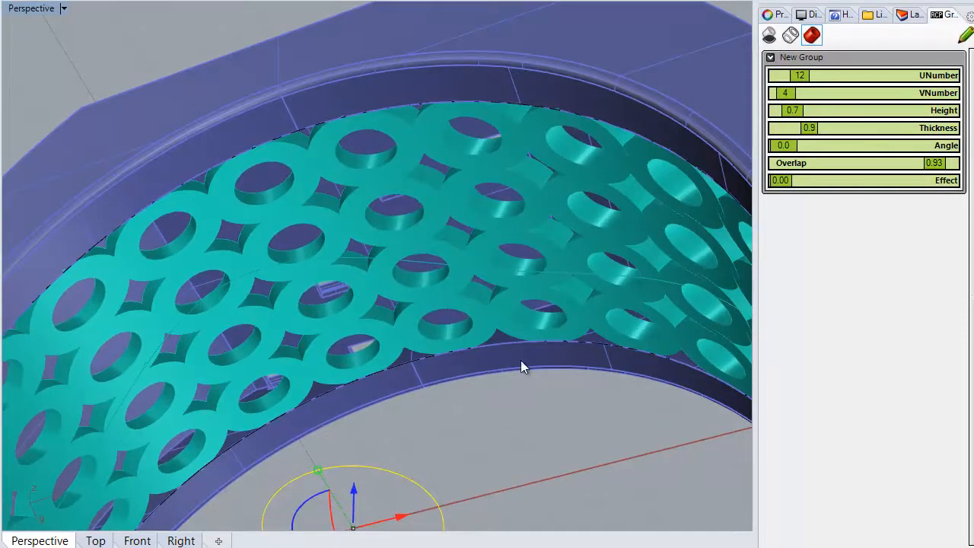
right_drag(397, 241, 459, 311)
Set the pattern's Overlap to 0.96 and Height to 0.6, checking its fit in the recess
mouse_move(937, 167)
mouse_down()
mouse_move(921, 167)
mouse_move(942, 171)
mouse_up()
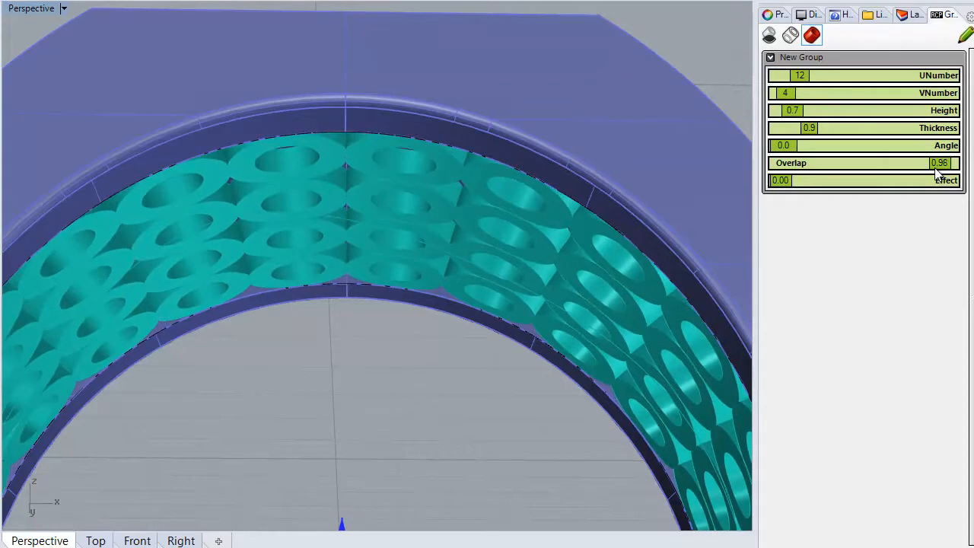
right_drag(390, 419, 393, 370)
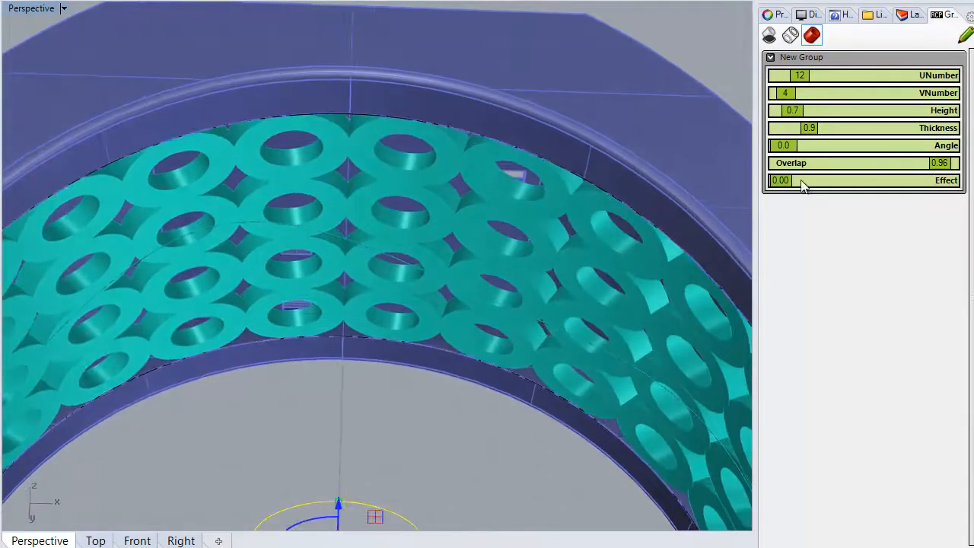
right_drag(445, 330, 547, 301)
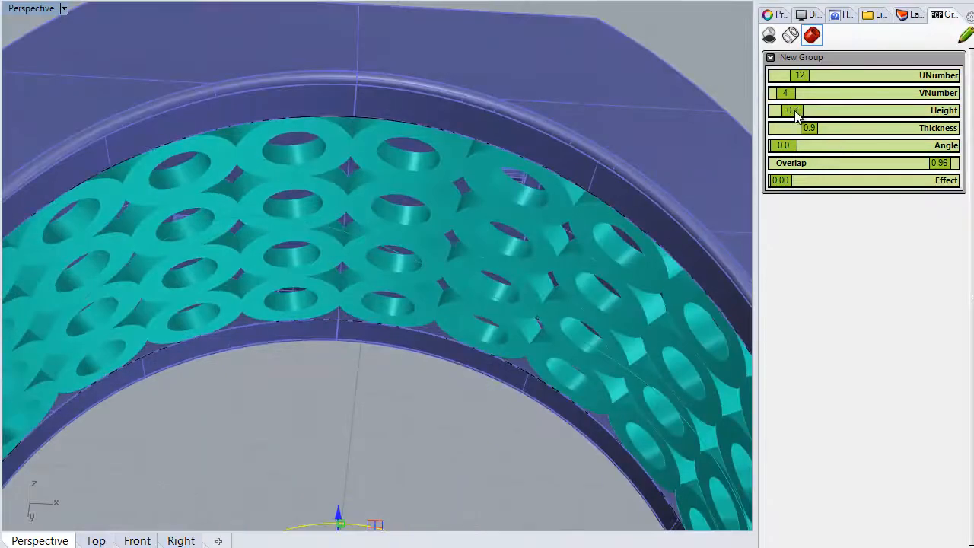
drag(795, 112, 793, 114)
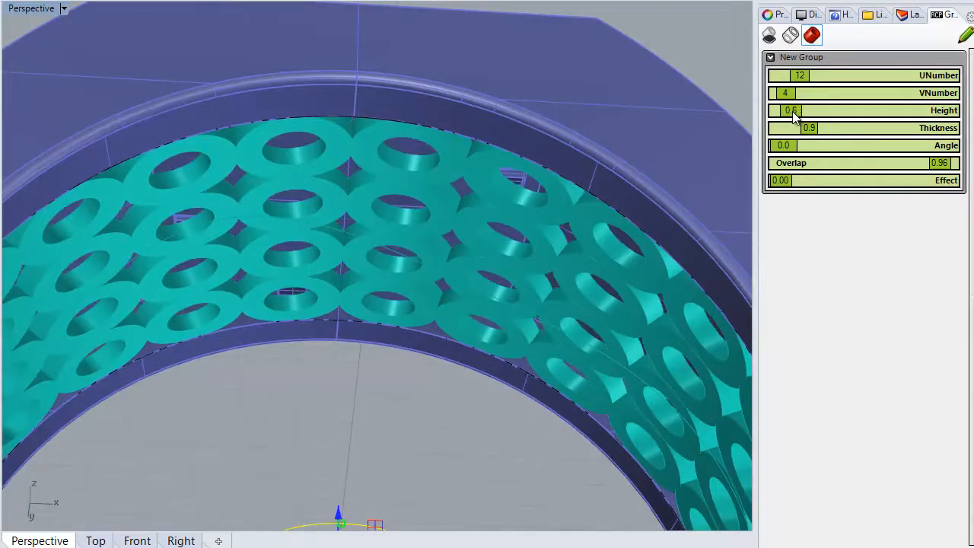
scroll(478, 299, down, 8)
right_drag(447, 236, 376, 429)
scroll(548, 437, up, 6)
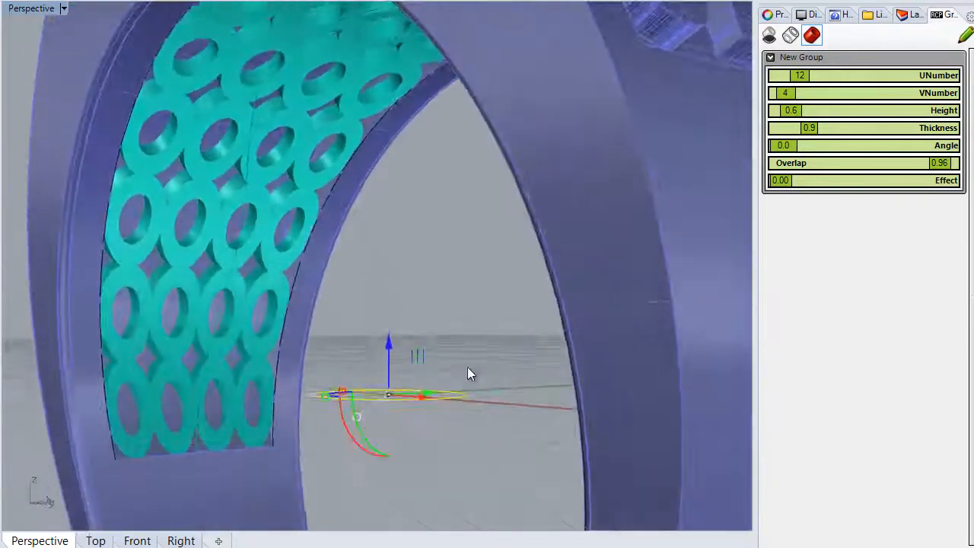
scroll(467, 370, down, 4)
right_drag(395, 355, 487, 387)
Hide Layer 01 so only the pattern and its curves remain in view
click(239, 299)
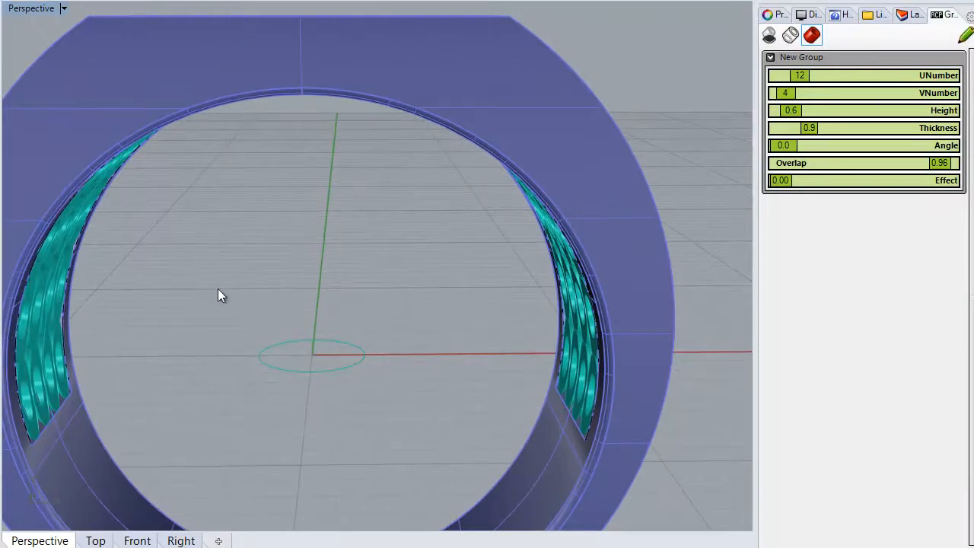
click(567, 128)
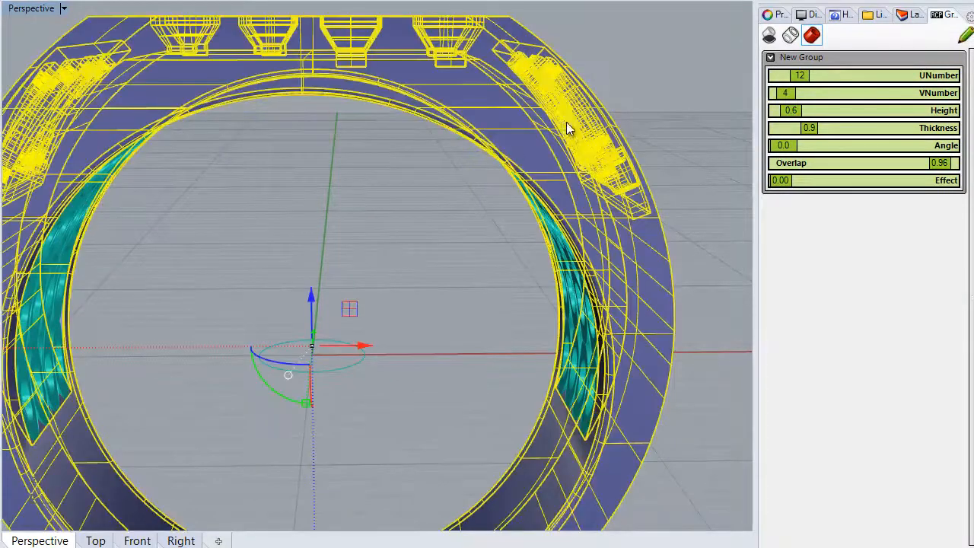
click(394, 218)
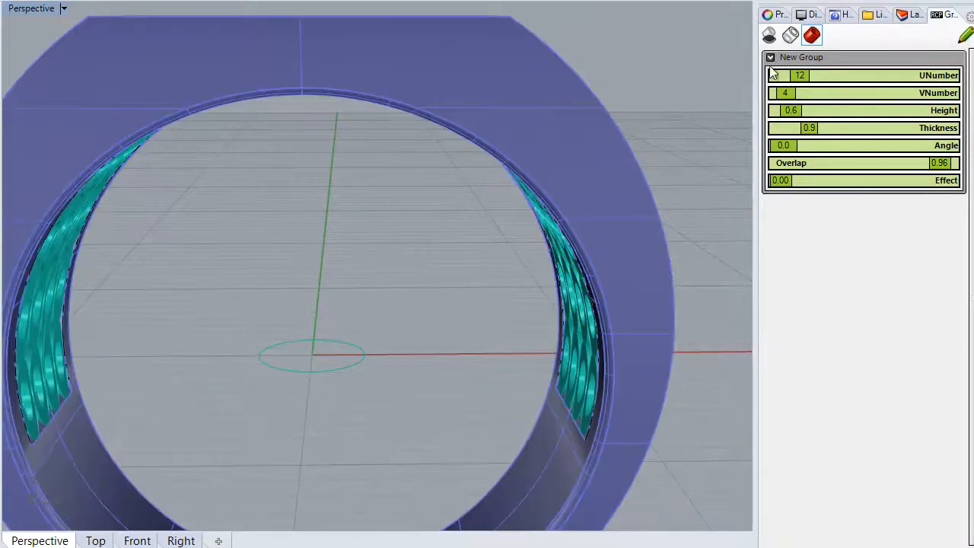
click(906, 15)
click(843, 91)
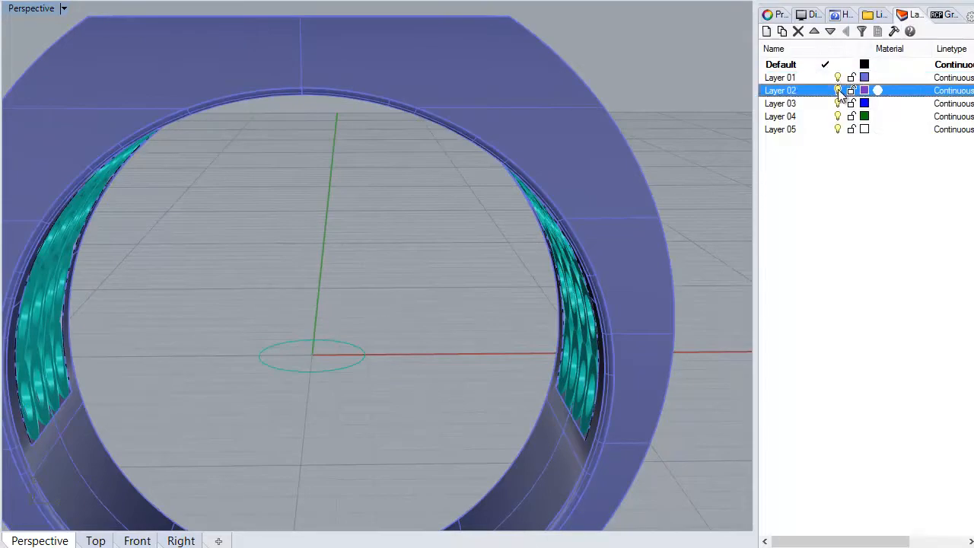
click(838, 90)
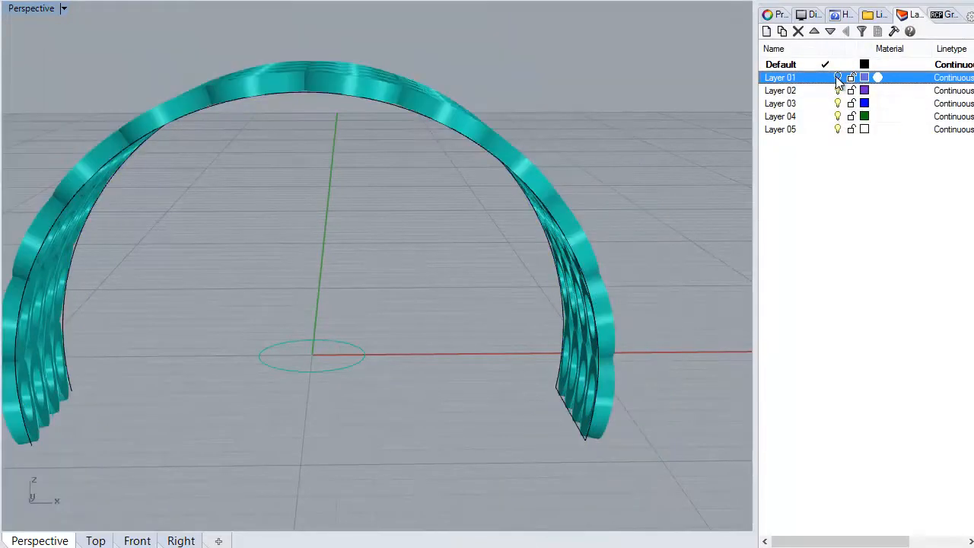
Pick out the wavy guide curve running across the pattern and set the pattern's Effect to 0.55
right_drag(623, 106, 509, 302)
scroll(457, 130, up, 3)
click(463, 107)
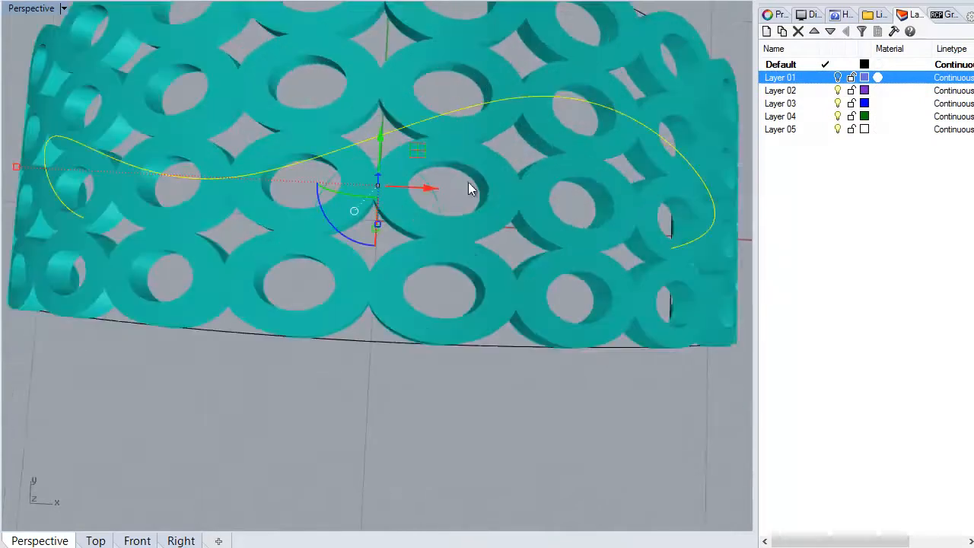
scroll(464, 128, down, 5)
right_drag(467, 275, 500, 233)
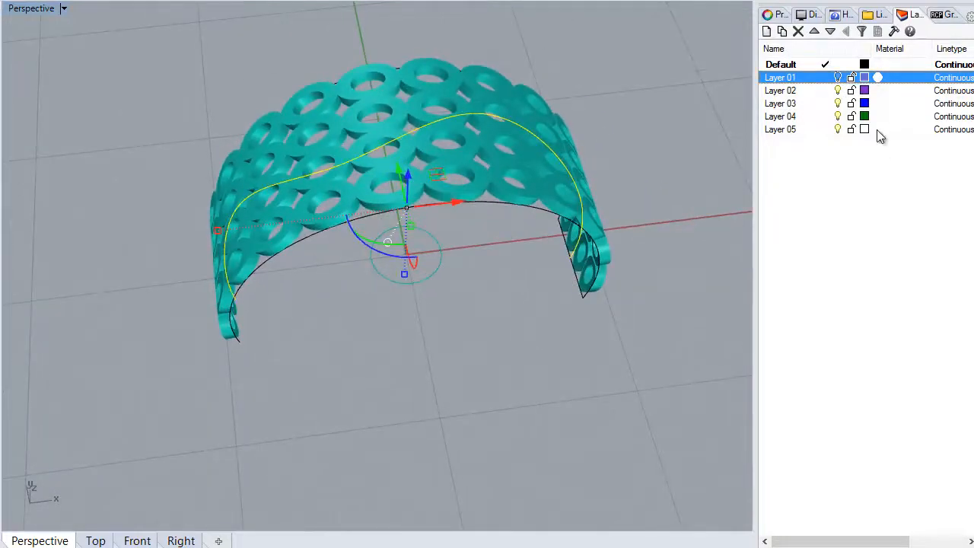
click(937, 15)
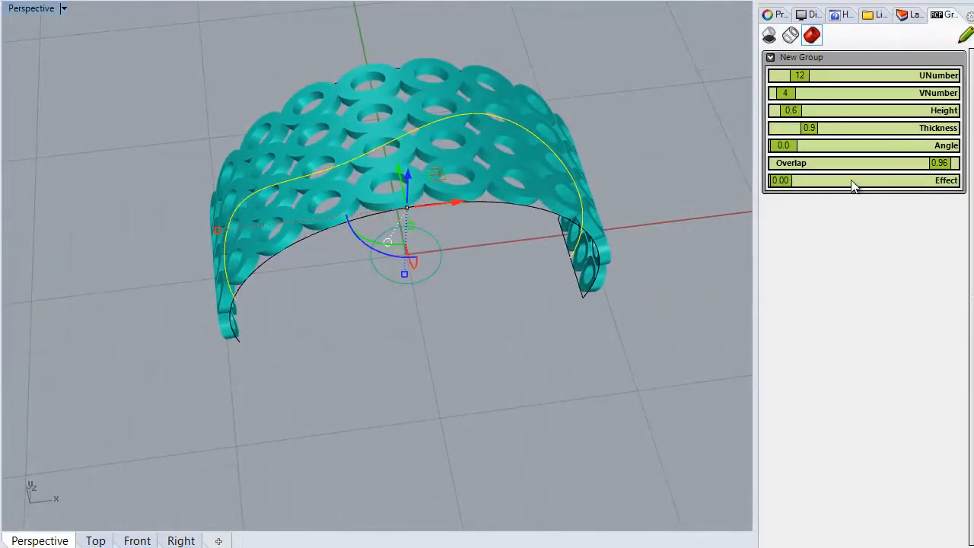
drag(787, 185, 879, 182)
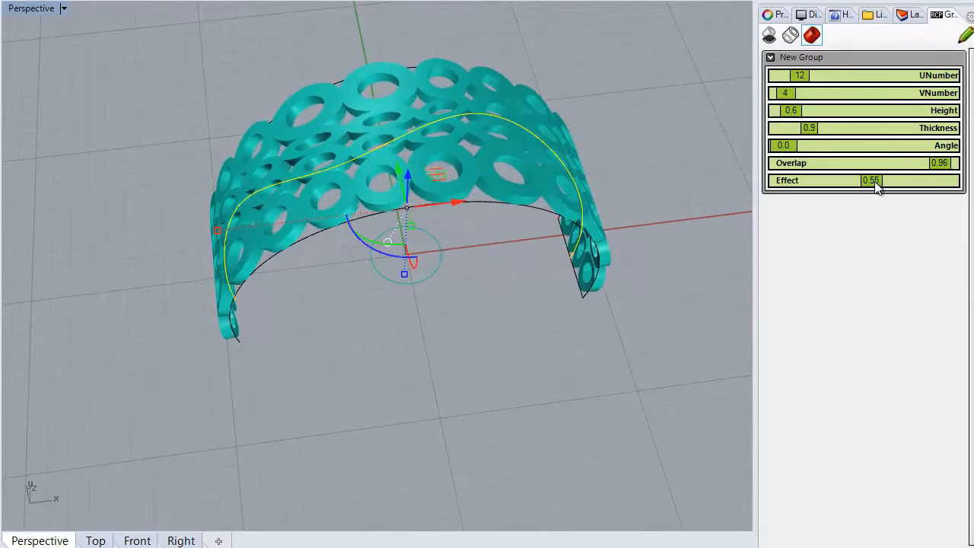
Show the wavy guide curve's control points and move several sideways across the band to reshape the ring-size transition
right_drag(332, 365, 479, 344)
click(508, 358)
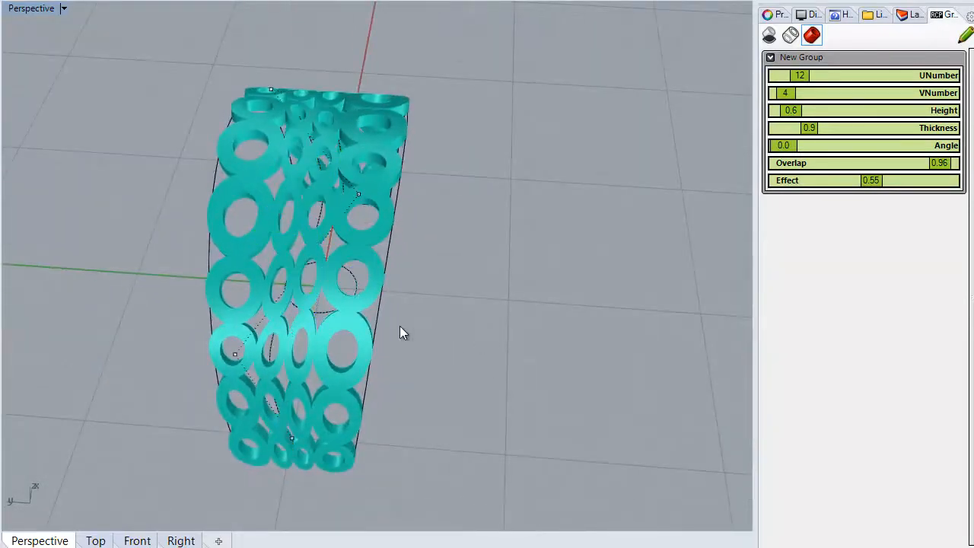
drag(163, 310, 259, 364)
drag(189, 350, 234, 356)
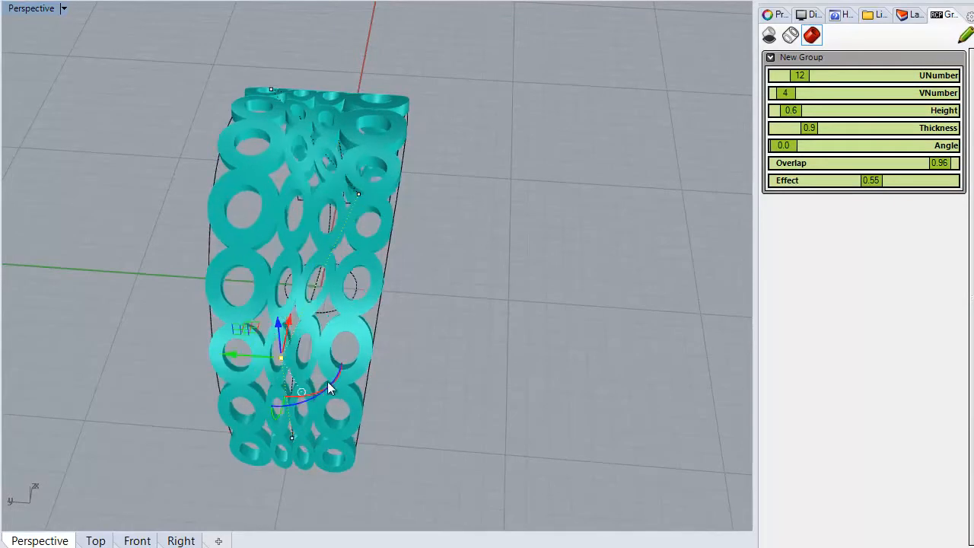
right_drag(207, 349, 249, 353)
drag(257, 359, 431, 376)
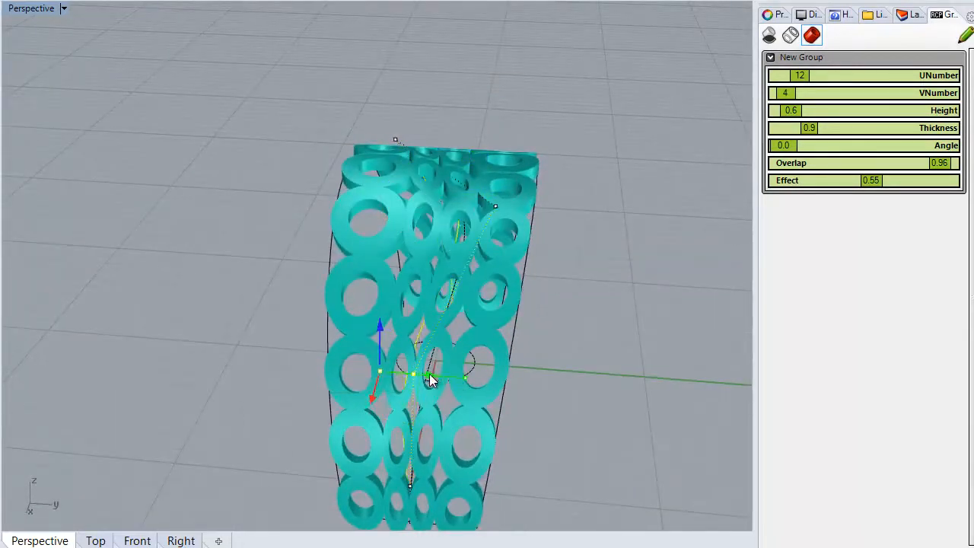
mouse_move(404, 392)
right_down()
mouse_move(492, 424)
mouse_move(407, 387)
mouse_move(404, 402)
right_up()
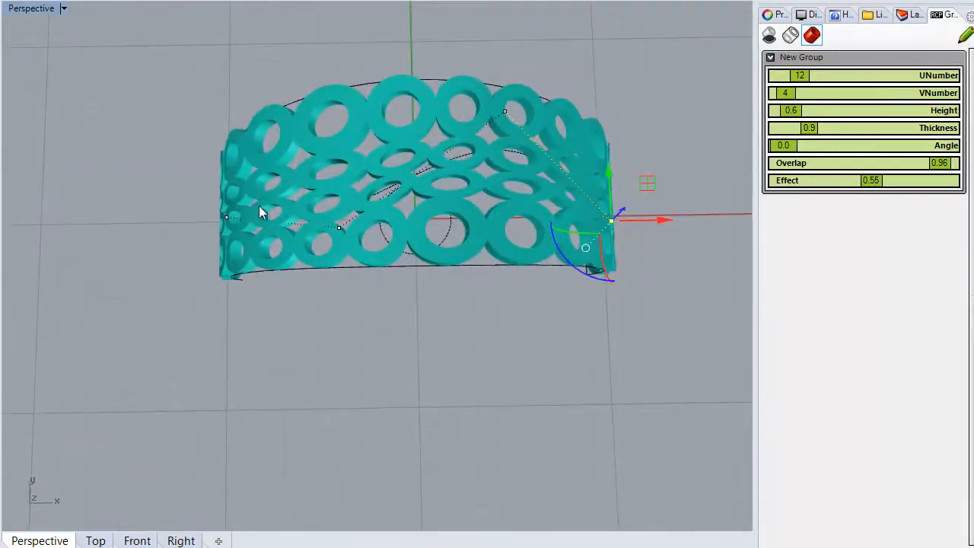
Try a denser pattern with UNumber 20, VNumber 7 and Effect 0.85, checking the result closely
mouse_move(795, 79)
mouse_down()
mouse_move(813, 78)
mouse_move(795, 94)
mouse_up()
right_drag(674, 197, 649, 189)
right_drag(435, 216, 259, 388)
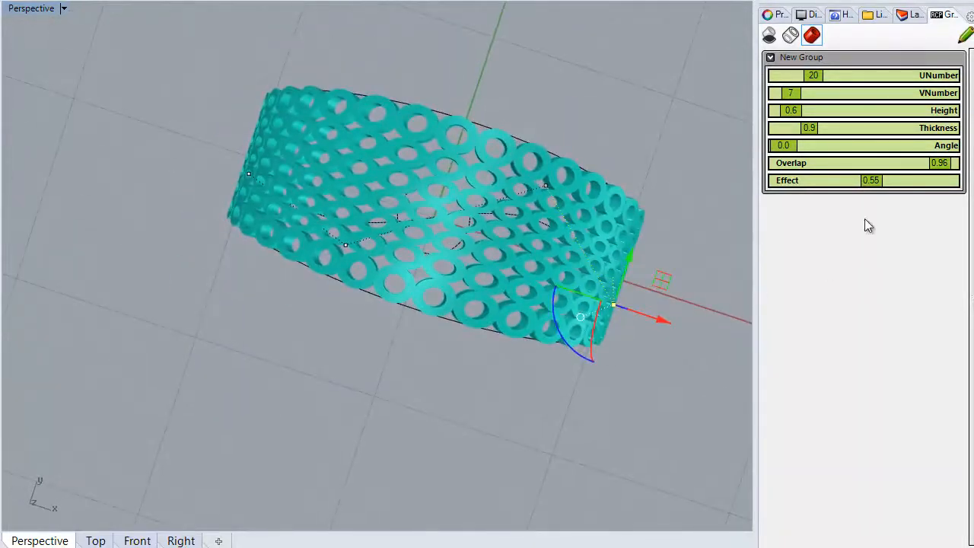
drag(880, 183, 930, 189)
right_drag(298, 360, 570, 353)
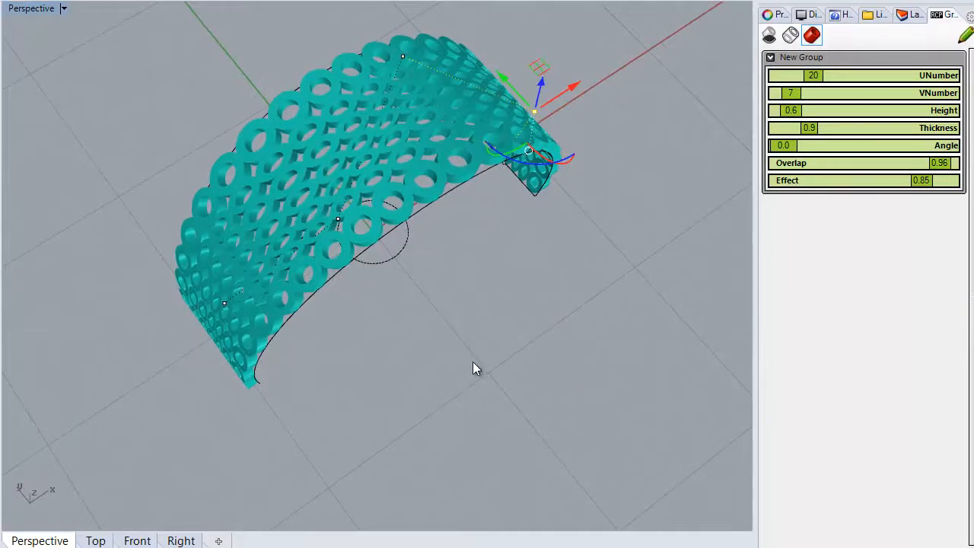
scroll(473, 368, up, 3)
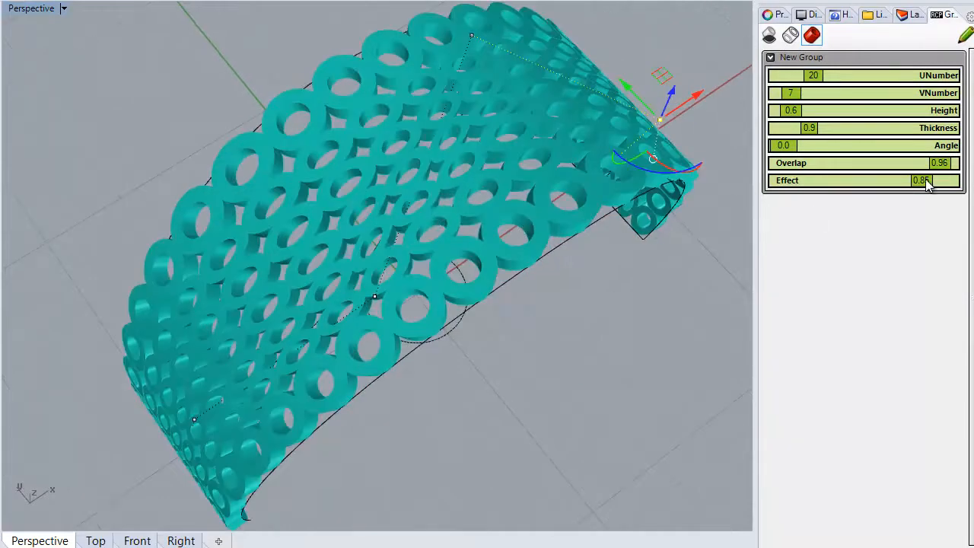
Set the pattern's Effect to 0.00, UNumber to 18 and VNumber to 4
drag(887, 187, 772, 183)
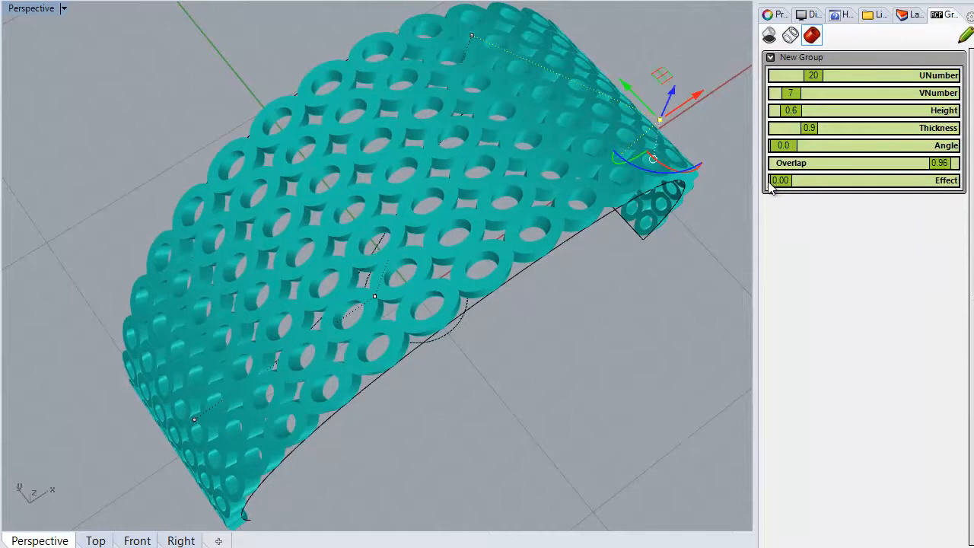
drag(813, 74, 786, 95)
right_drag(580, 318, 487, 247)
Delete the profile circle and draw a new circle centred on the origin in the Top view
click(477, 381)
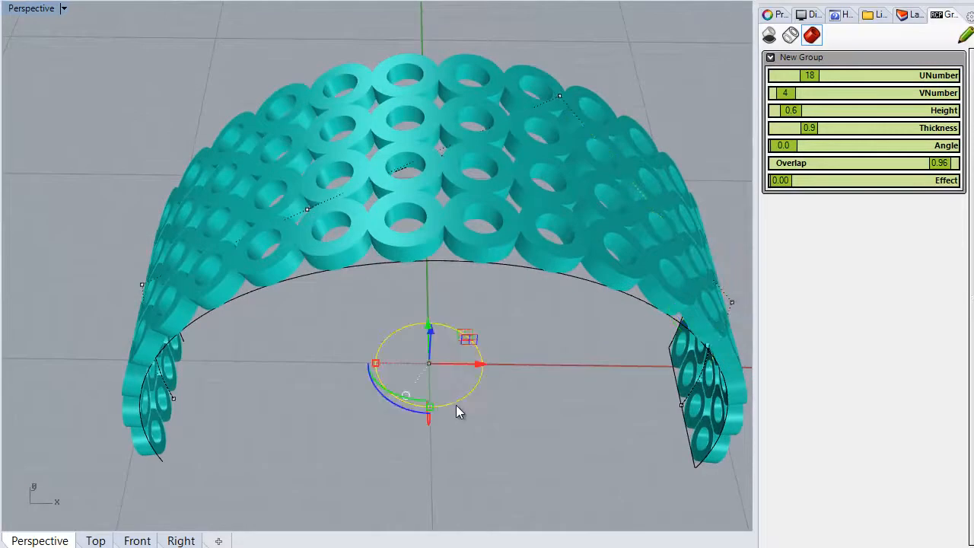
key(Delete)
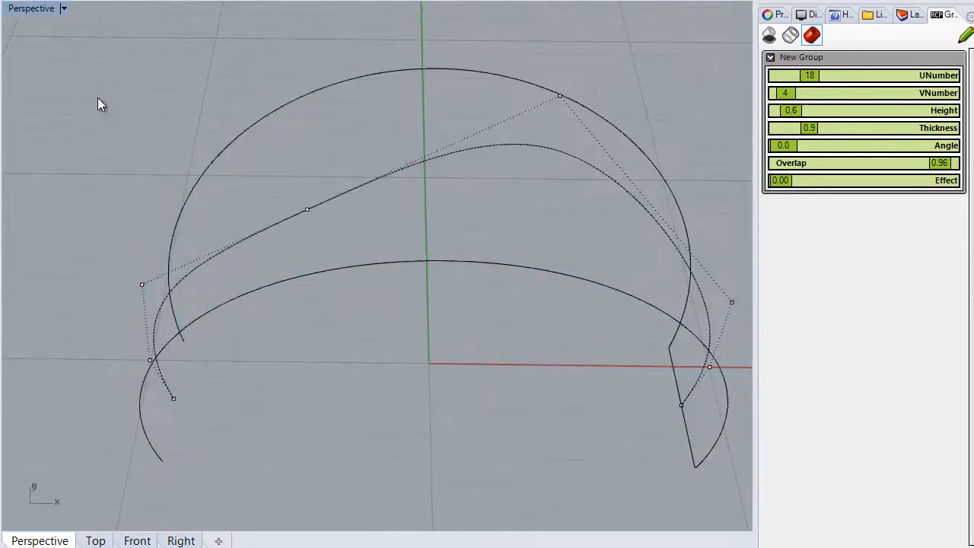
double_click(17, 8)
right_drag(261, 133, 206, 125)
key(Escape)
scroll(284, 167, up, 6)
double_click(16, 8)
scroll(316, 288, down, 2)
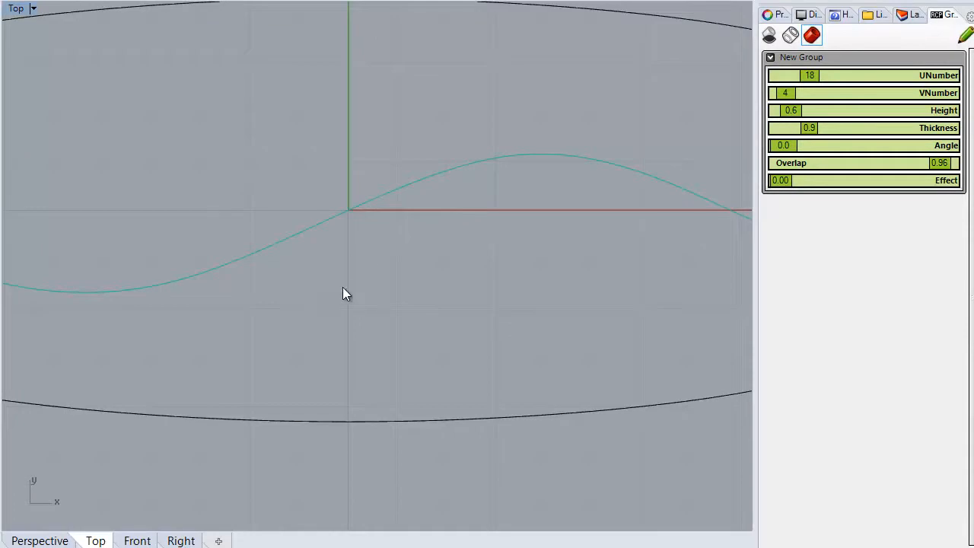
text(0)
key(Return)
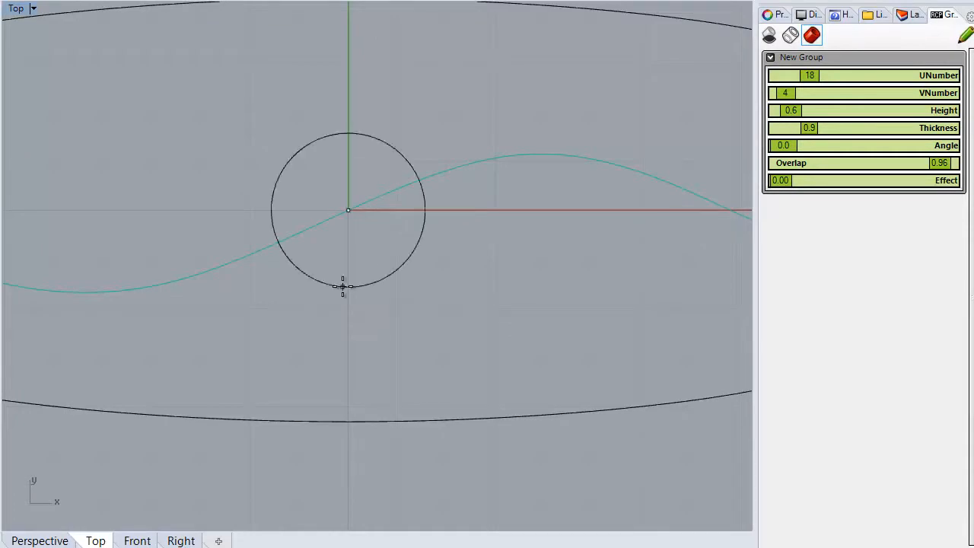
click(357, 127)
Reshape the circle into a heart by lowering its top and bottom middle control points, then its upper and side points together
key(F10)
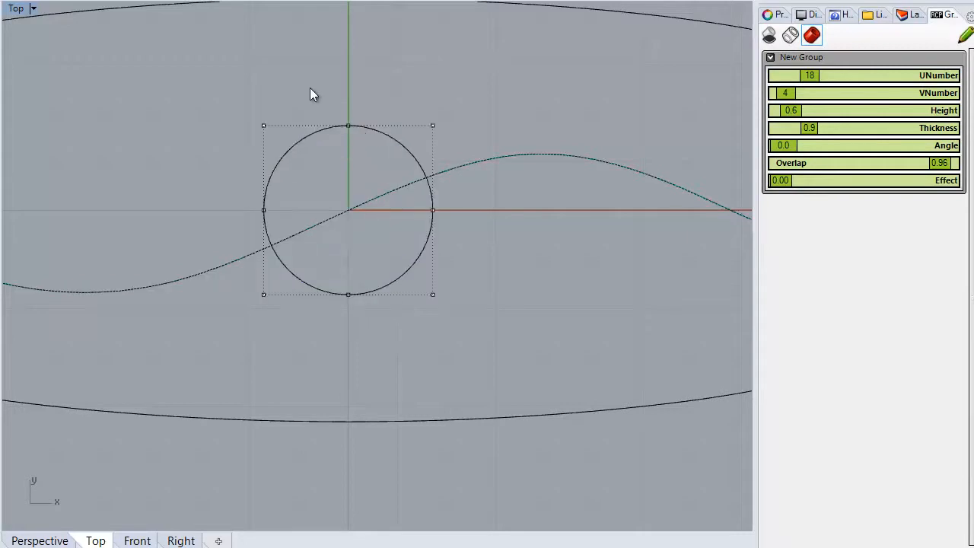
drag(339, 118, 359, 325)
drag(350, 164, 348, 205)
drag(236, 102, 477, 255)
drag(347, 111, 347, 148)
click(174, 207)
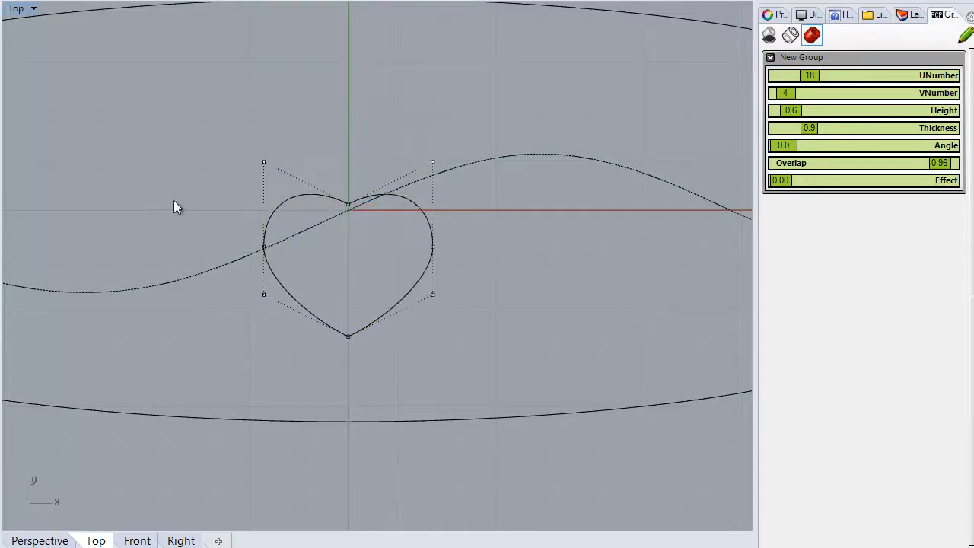
Hide the control points and move the heart curve up so it sits roughly centred on the origin
key(Escape)
click(314, 311)
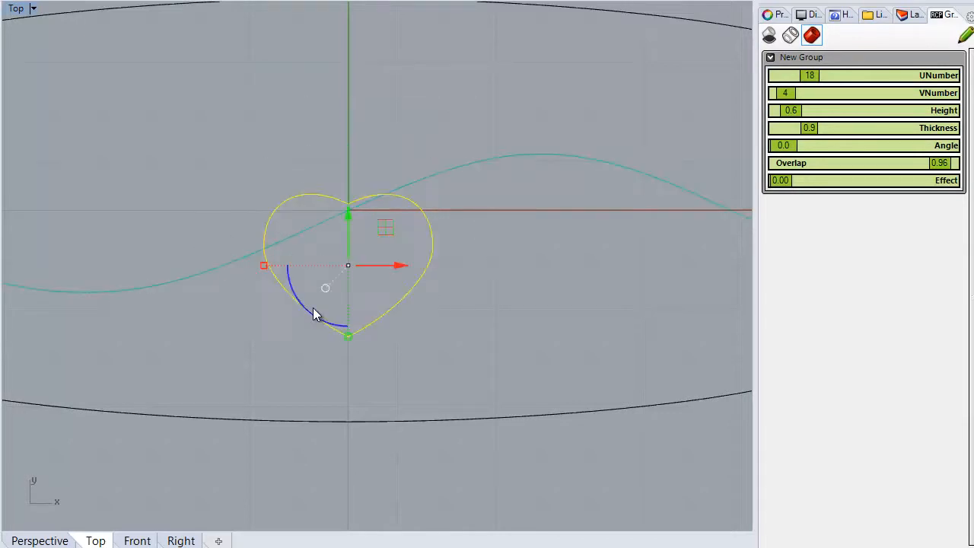
drag(315, 310, 317, 259)
click(190, 207)
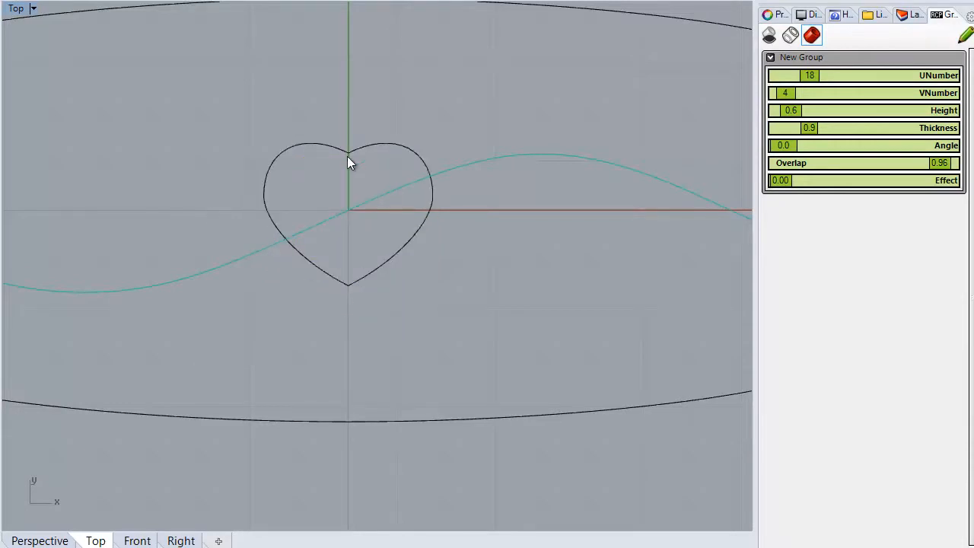
Assign the heart curve as the pattern's profile and check the pattern across the whole band
click(407, 246)
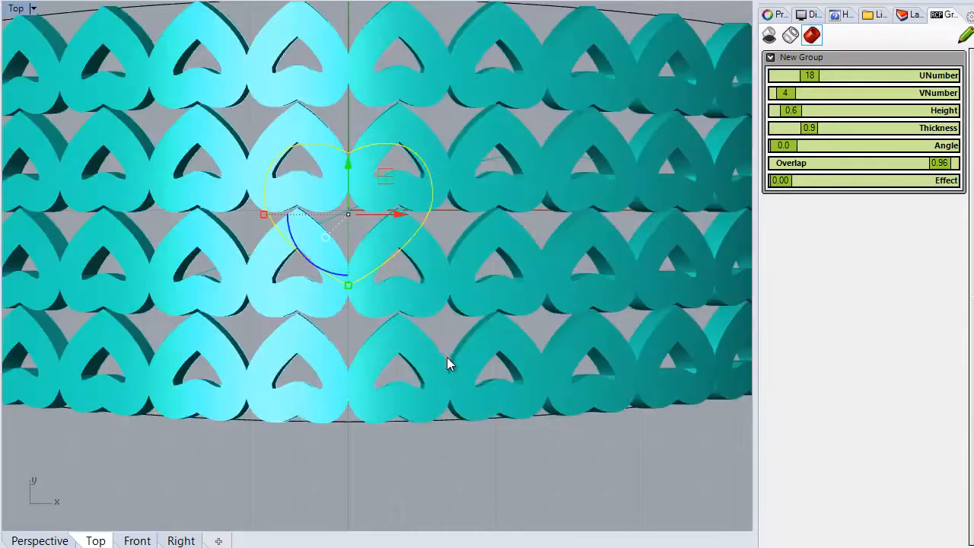
right_drag(448, 352, 530, 347)
scroll(517, 348, down, 2)
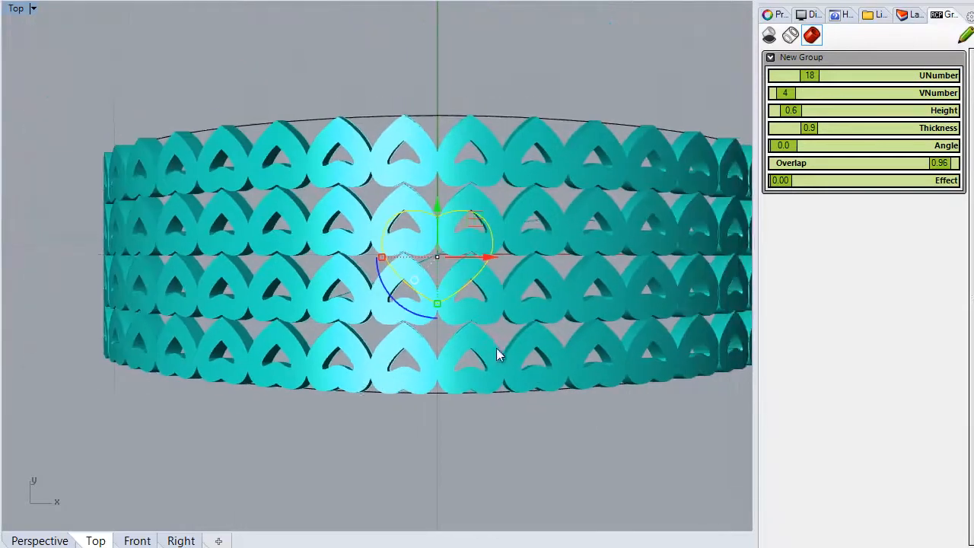
Set the heart pattern's Thickness to 0.7
scroll(439, 255, up, 5)
scroll(472, 228, up, 2)
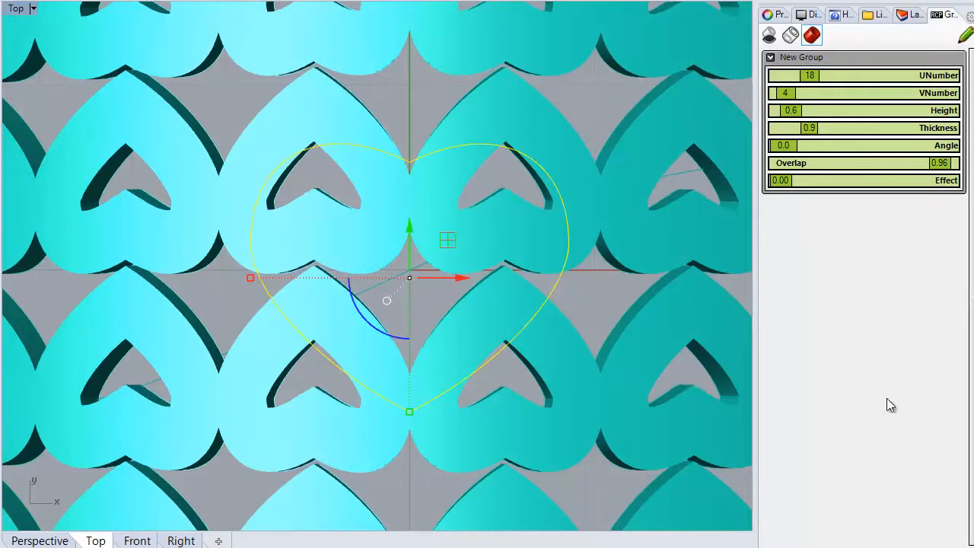
right_drag(499, 311, 518, 276)
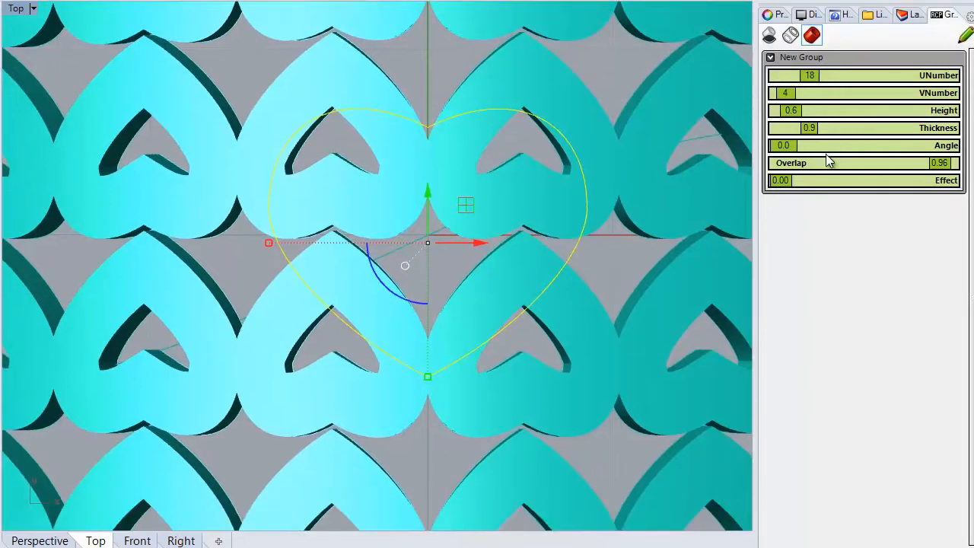
drag(804, 127, 801, 128)
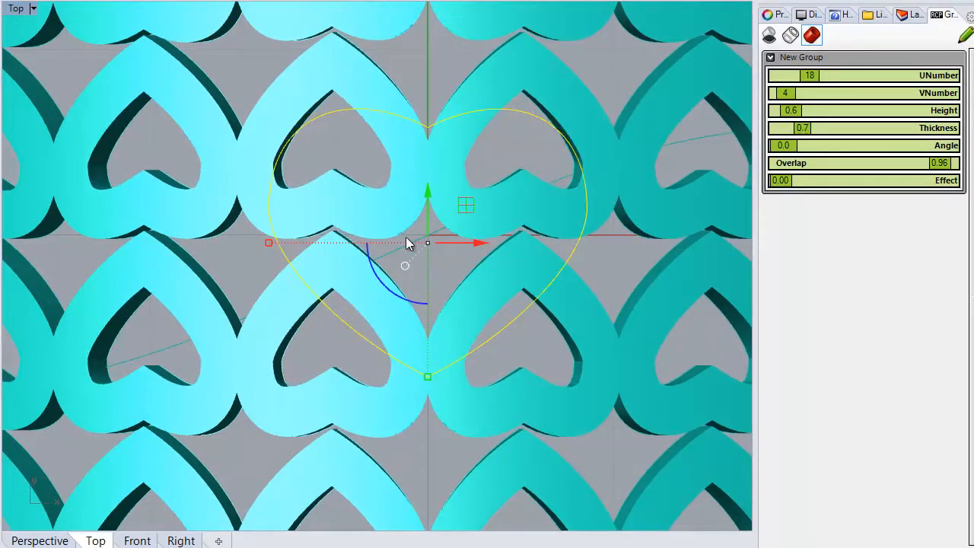
scroll(487, 244, down, 5)
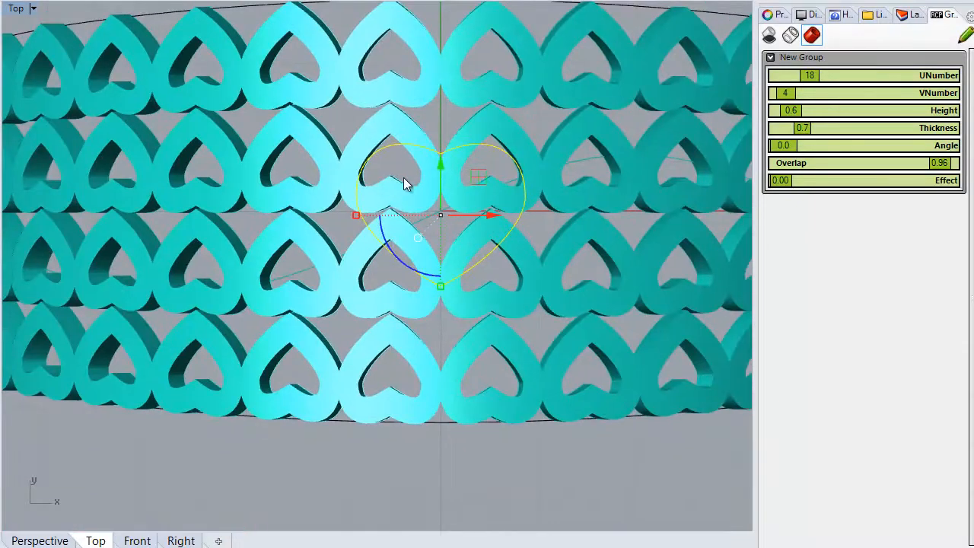
Show the heart curve's control points and lower the top middle point to deepen the notch
scroll(404, 183, up, 6)
key(F10)
drag(421, 85, 436, 152)
drag(432, 90, 432, 104)
scroll(425, 169, down, 6)
right_drag(436, 230, 458, 266)
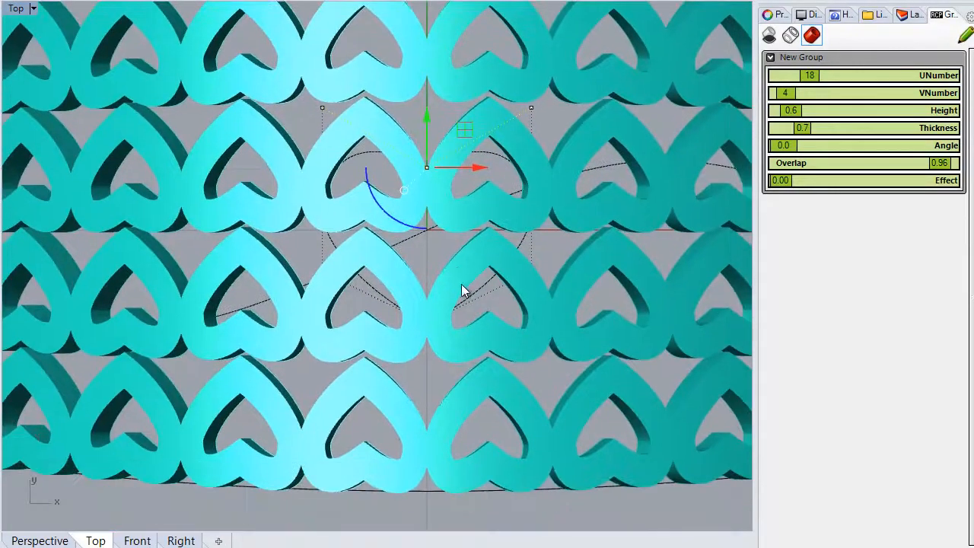
Rotate the hearts in the pattern by setting Angle to 40.9
scroll(461, 279, down, 5)
scroll(558, 244, up, 6)
drag(788, 149, 803, 151)
scroll(504, 231, down, 5)
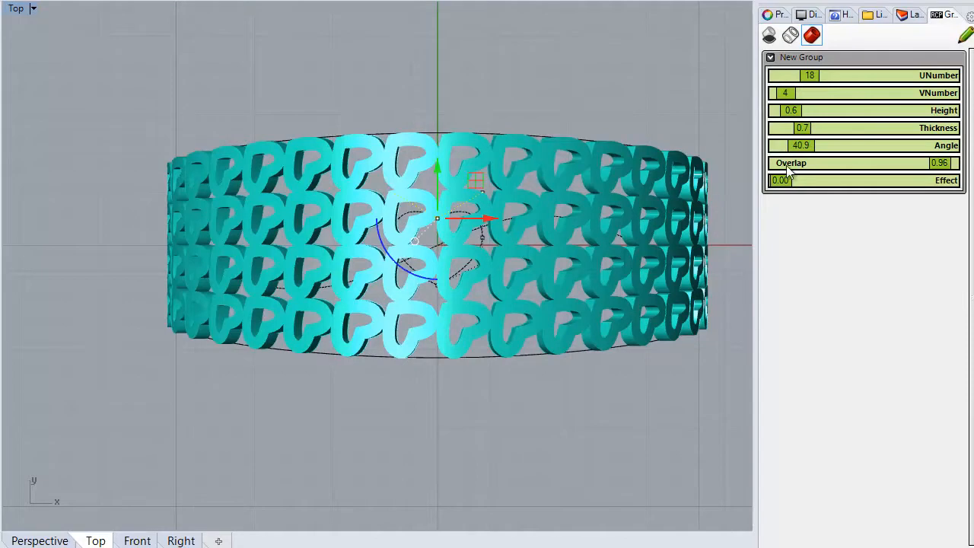
Set the pattern's UNumber to 13 and VNumber to 3, and bring up the layer list
drag(809, 76, 789, 93)
mouse_move(564, 393)
right_down()
mouse_move(559, 249)
mouse_move(575, 381)
right_up()
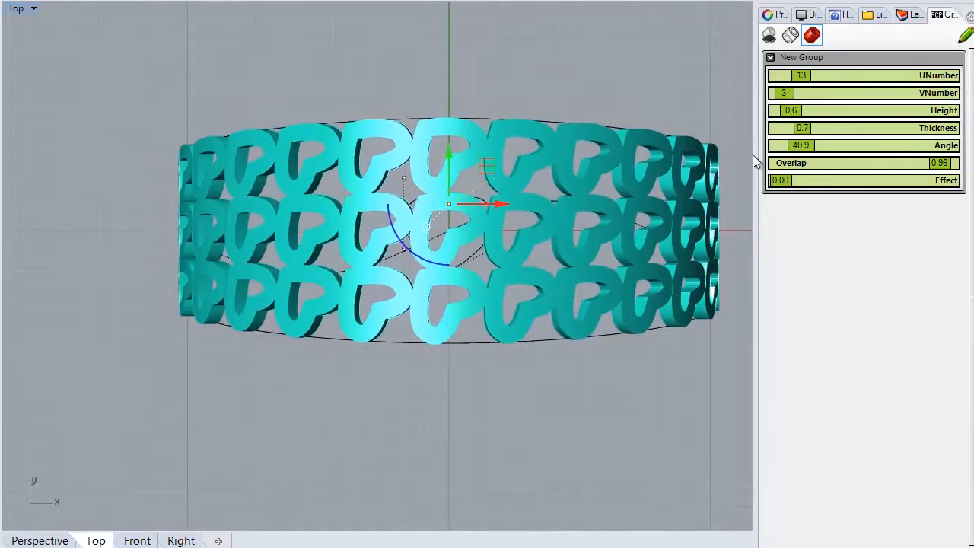
click(906, 14)
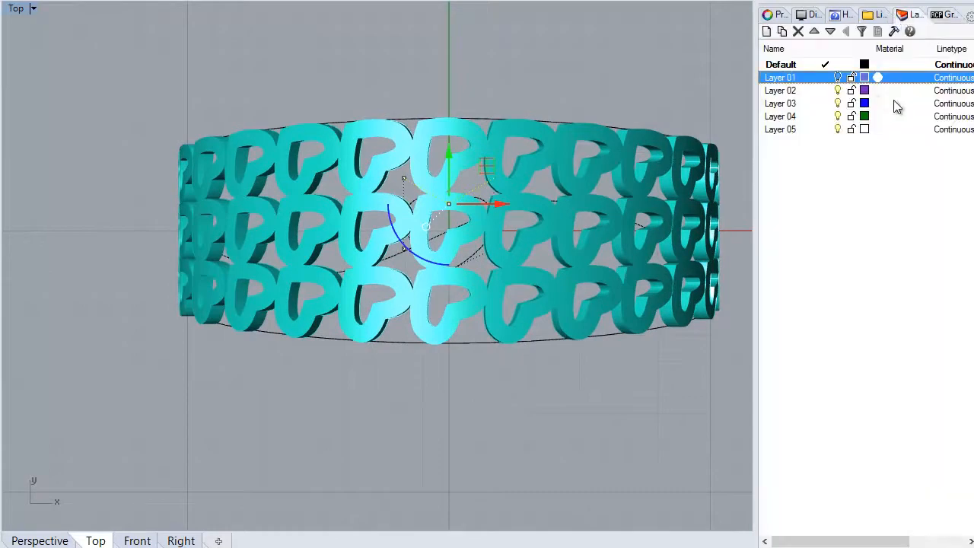
Show Layer 01 and examine how the heart pattern sits inside the ring in the Perspective view
click(838, 78)
double_click(16, 9)
double_click(399, 11)
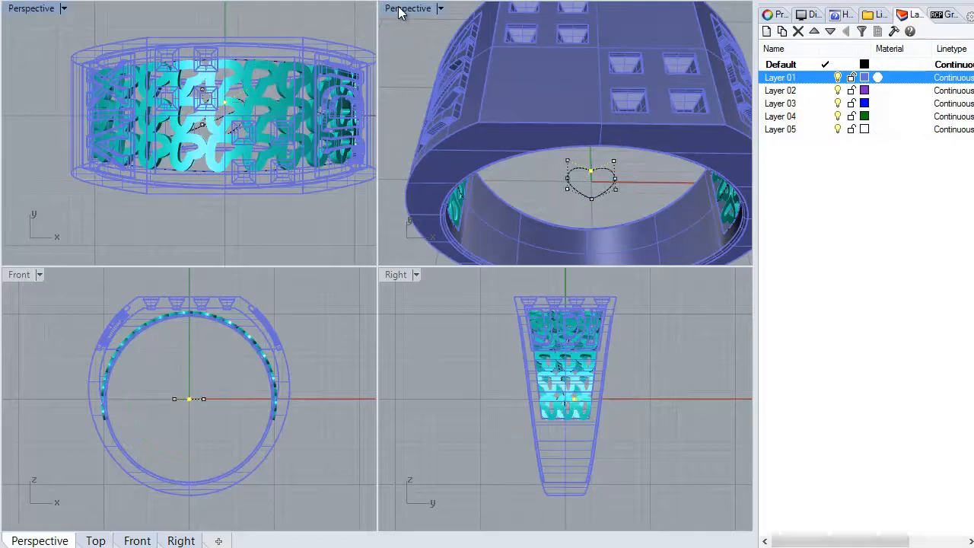
right_drag(392, 329, 368, 242)
click(369, 236)
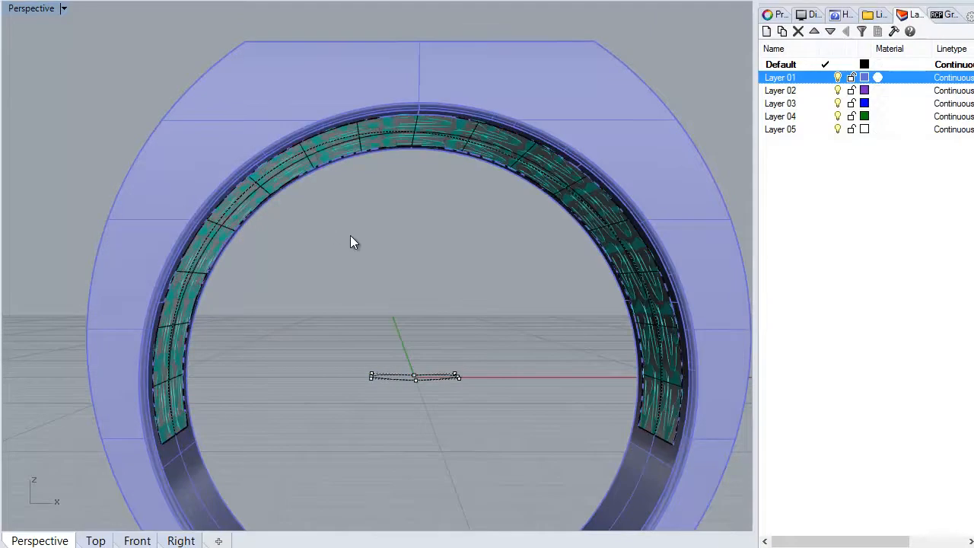
Hide Layer 01 and rebuild the surface beneath the hearts with 8 points and degree 3 in both U and V
click(838, 78)
right_drag(444, 255, 372, 413)
scroll(502, 228, up, 3)
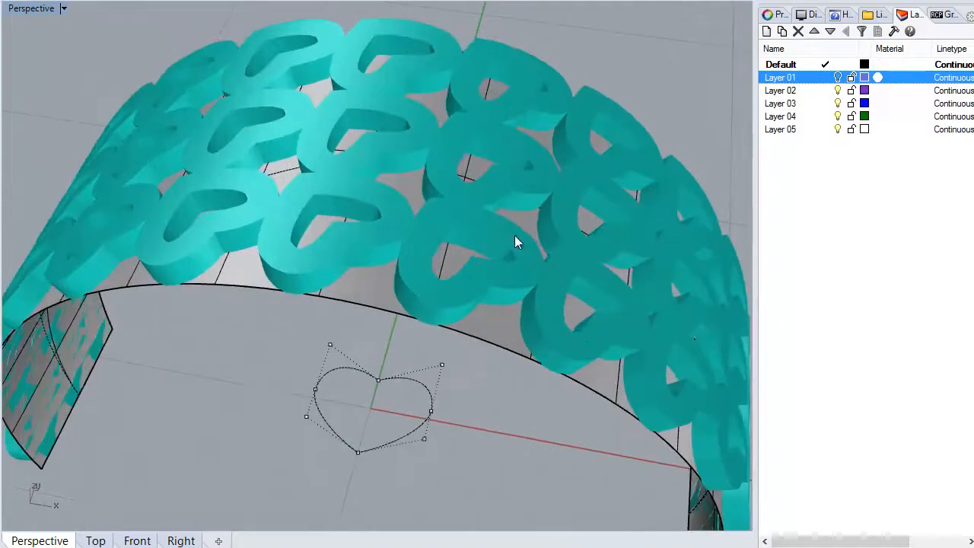
click(530, 243)
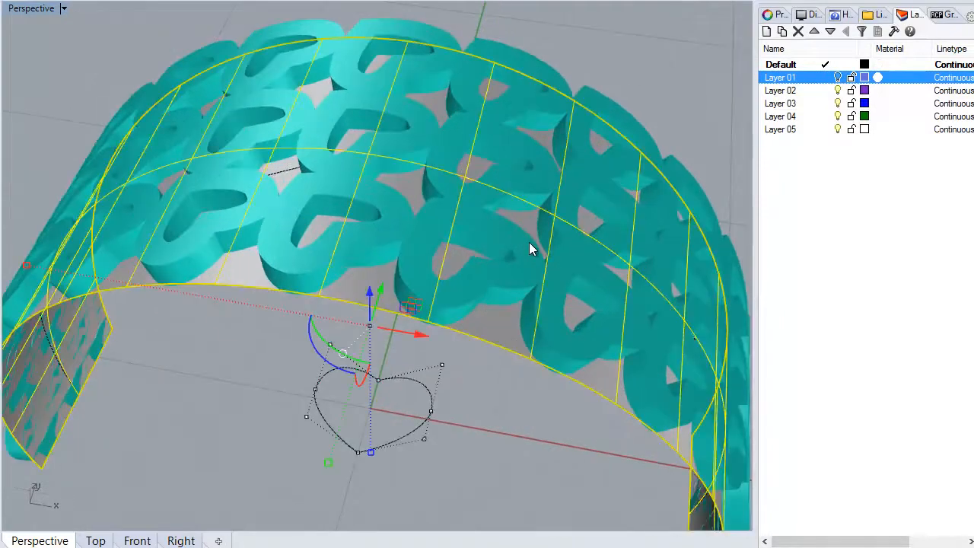
key(Return)
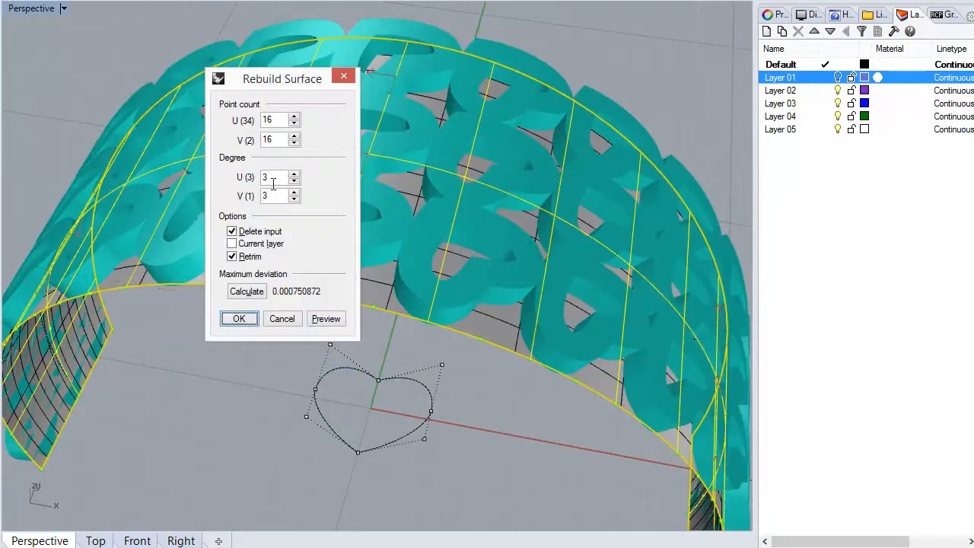
double_click(276, 120)
text(8)
key(Tab)
text(8)
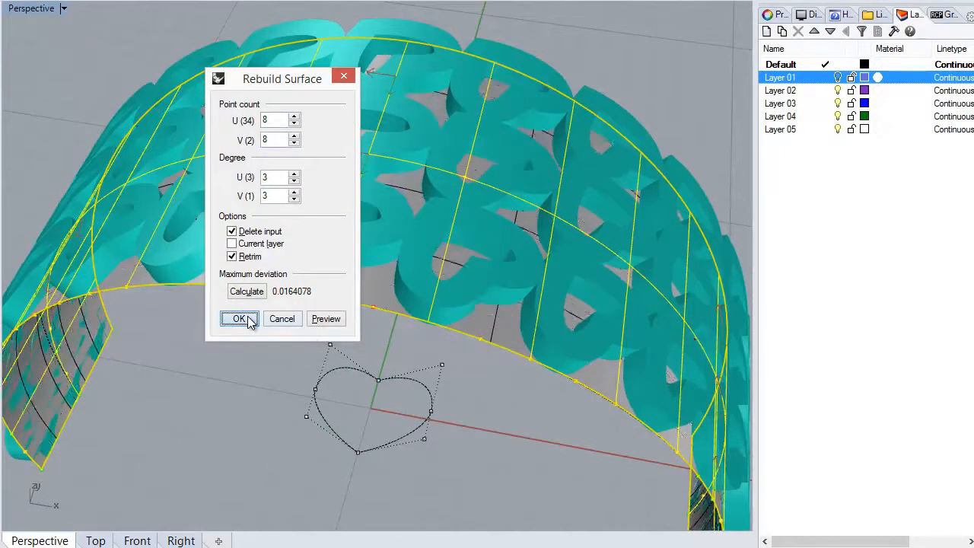
click(239, 318)
Show the rebuilt surface's control points and select the inner ones across the upper part of the arch
right_drag(418, 279, 409, 228)
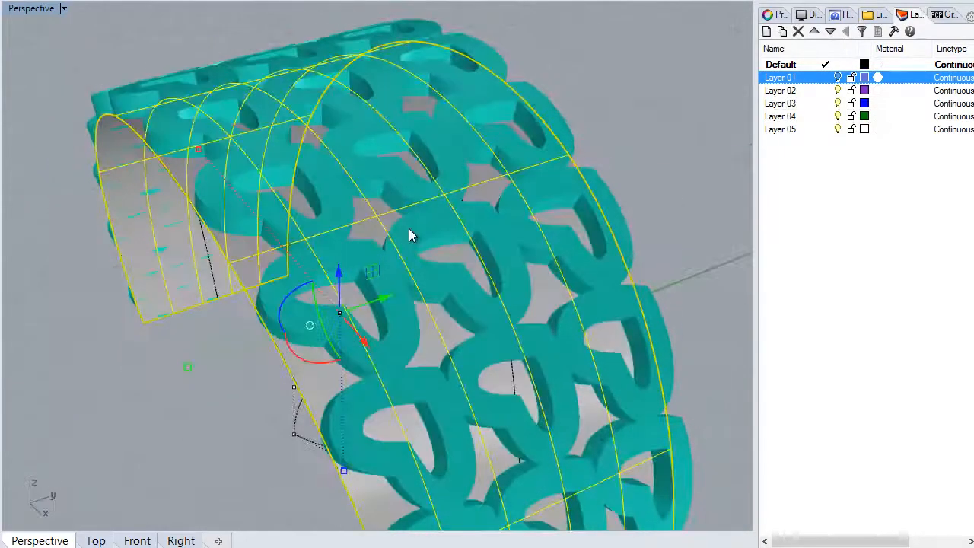
key(Escape)
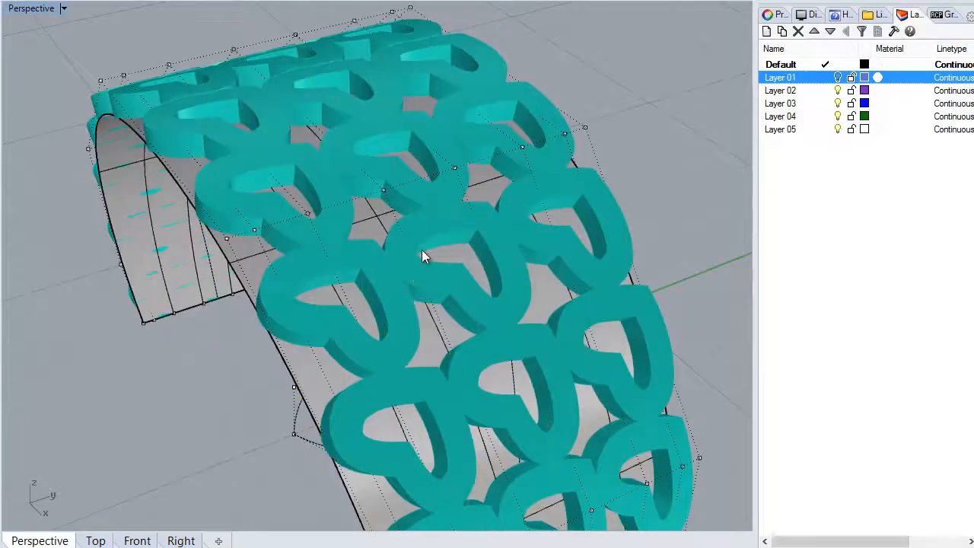
right_drag(387, 267, 338, 229)
drag(326, 46, 391, 245)
right_drag(390, 245, 651, 310)
drag(335, 44, 417, 251)
right_drag(417, 251, 387, 319)
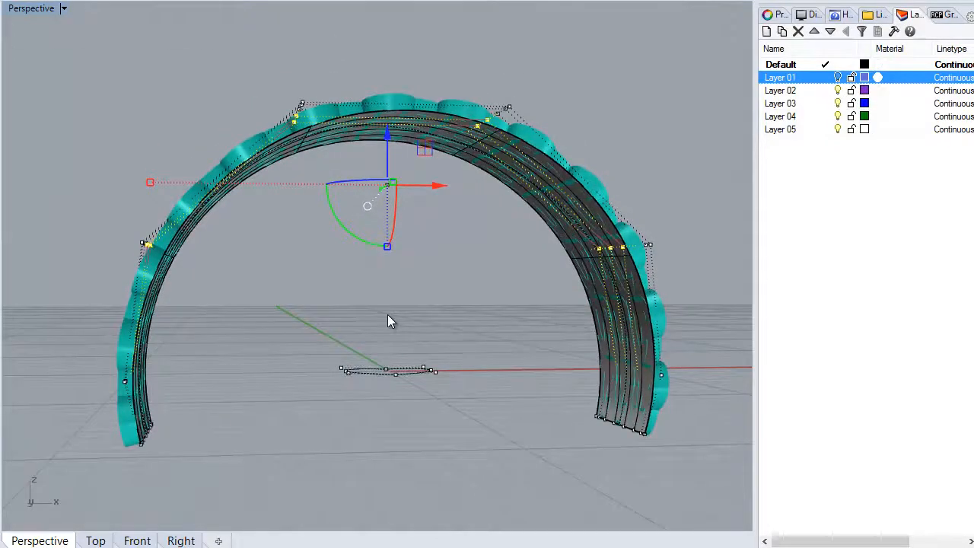
Scale the selected control points slightly outward from the origin (0) in the Front view to bulge the surface
key(Return)
text(0)
key(Return)
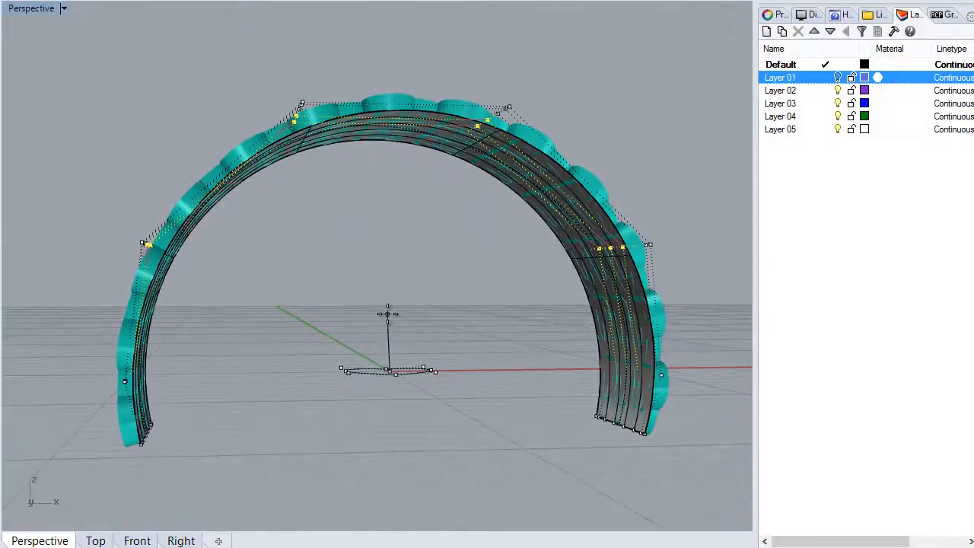
double_click(36, 9)
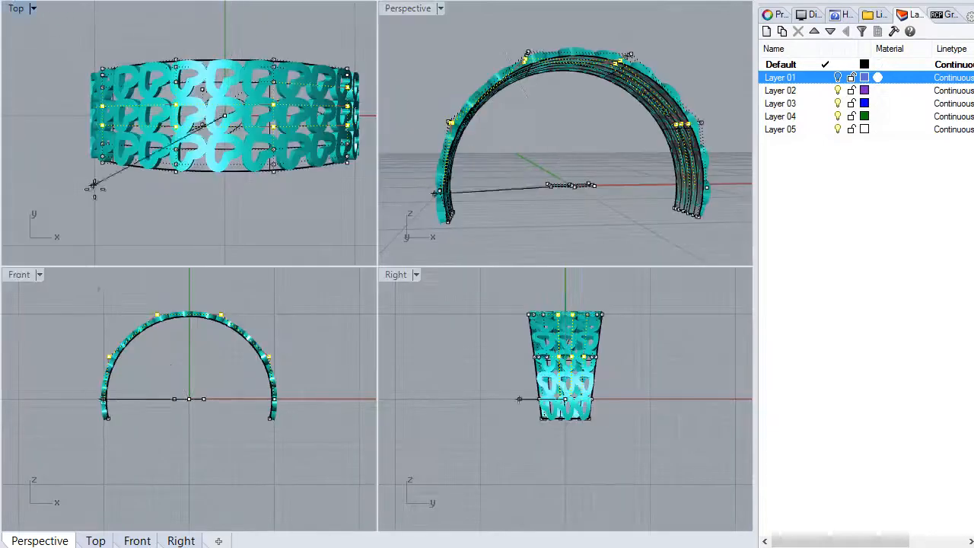
click(107, 300)
right_drag(548, 187, 639, 46)
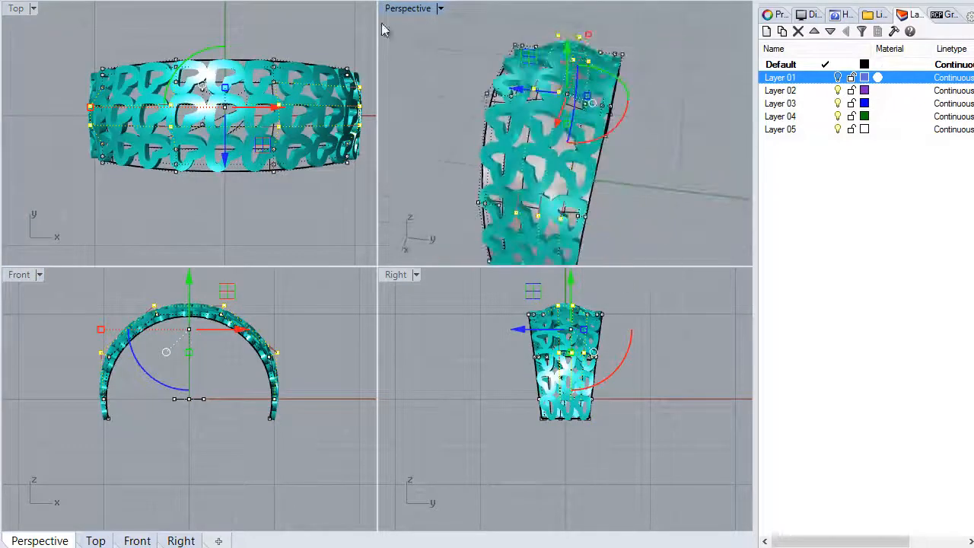
Examine the bulged heart band in the Perspective view, and show Layer 01 to check it inside the ring
double_click(404, 11)
right_drag(402, 26, 601, 285)
right_drag(419, 276, 255, 152)
right_drag(323, 307, 366, 304)
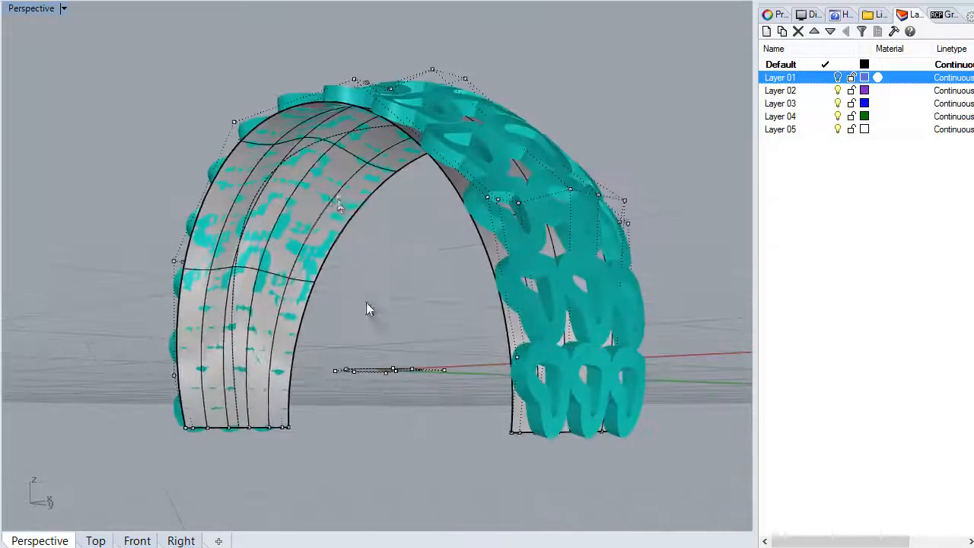
right_drag(405, 205, 442, 175)
click(838, 77)
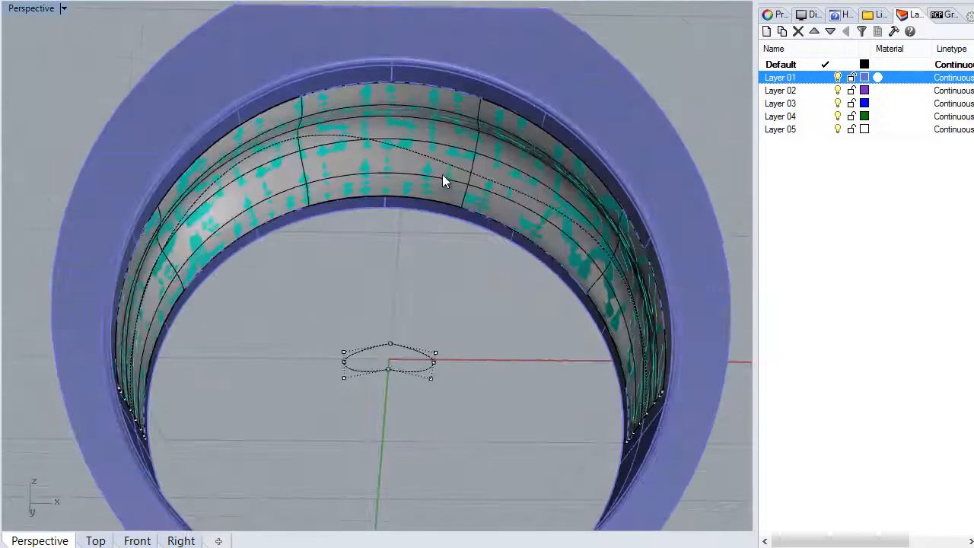
Try to pick and hide the pattern's base surface while the ring is displayed
key(ctrl+a)
click(418, 283)
click(511, 219)
click(523, 197)
click(477, 260)
scroll(531, 210, up, 6)
click(500, 197)
key(ctrl+h)
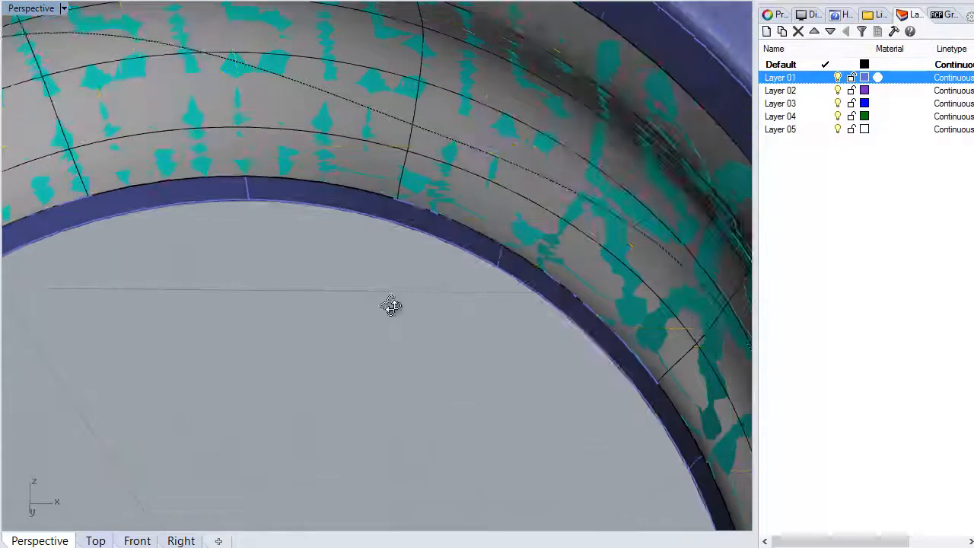
Hide Layer 01 and remove the base surface beneath the hearts from view, leaving the heart band to inspect
click(838, 78)
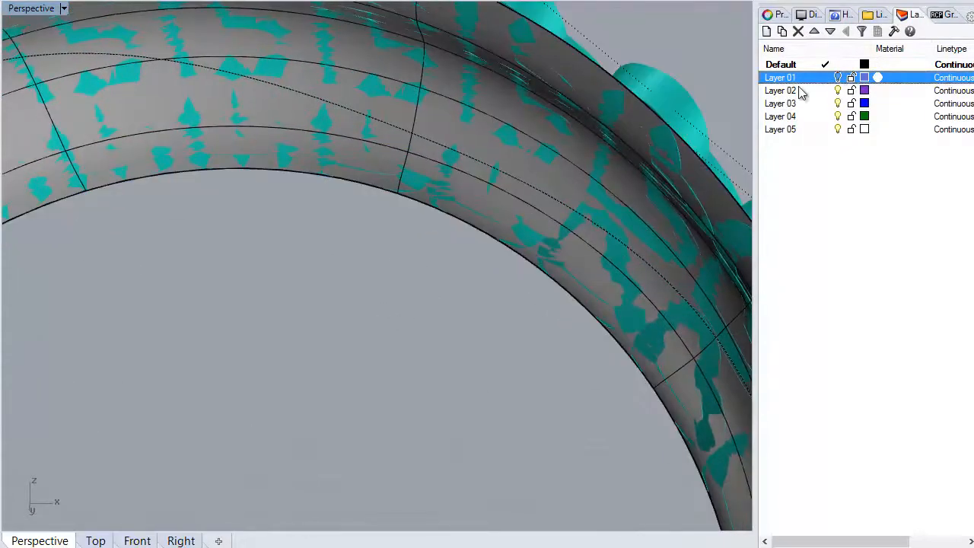
click(693, 176)
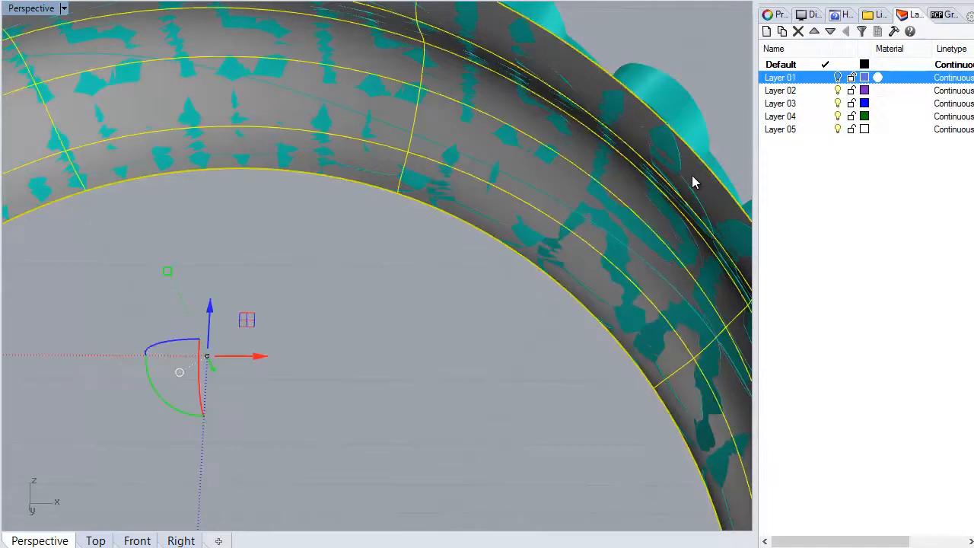
key(Delete)
scroll(588, 300, down, 7)
right_drag(588, 301, 488, 278)
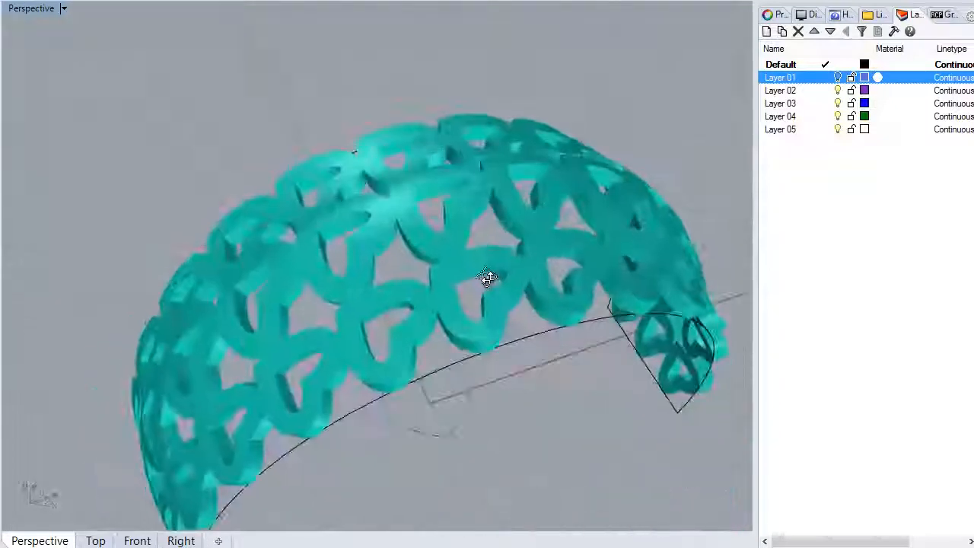